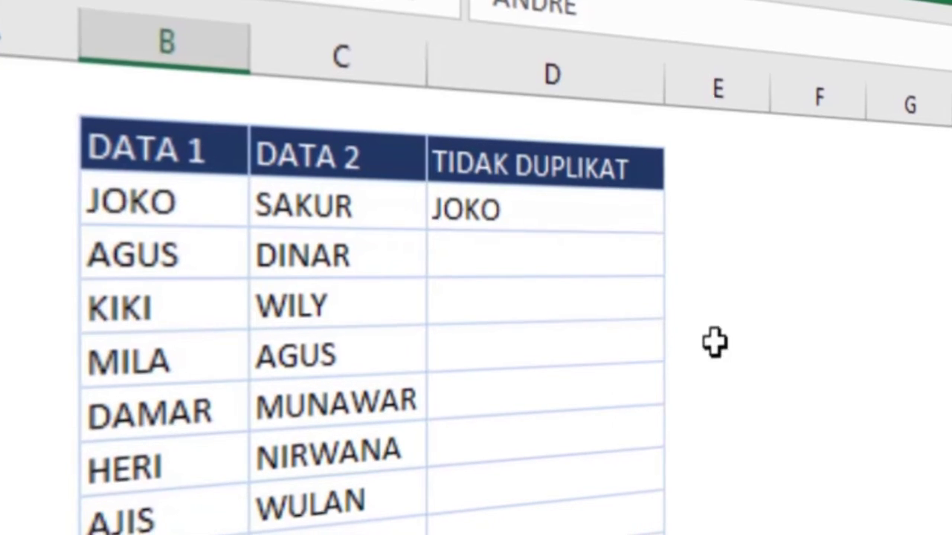
Enter =DataTidakDuplikat(B3:B11;C3:C11) across D3:D11 as an array formula
drag(591, 205, 584, 524)
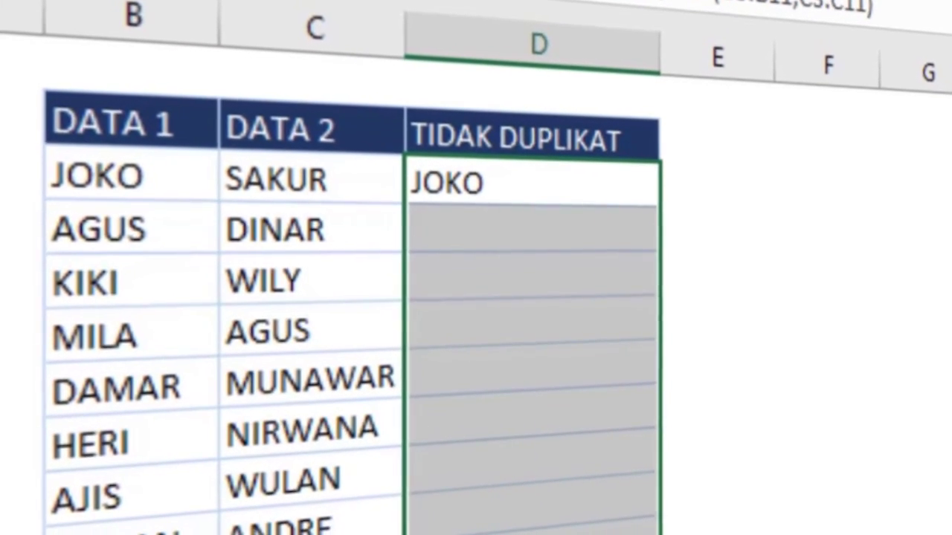
key(F2)
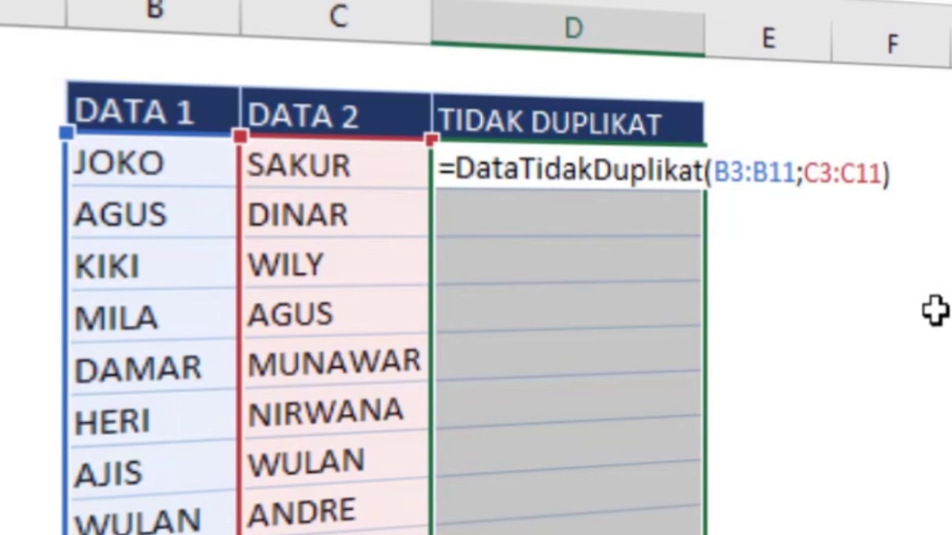
key(ctrl+shift+Return)
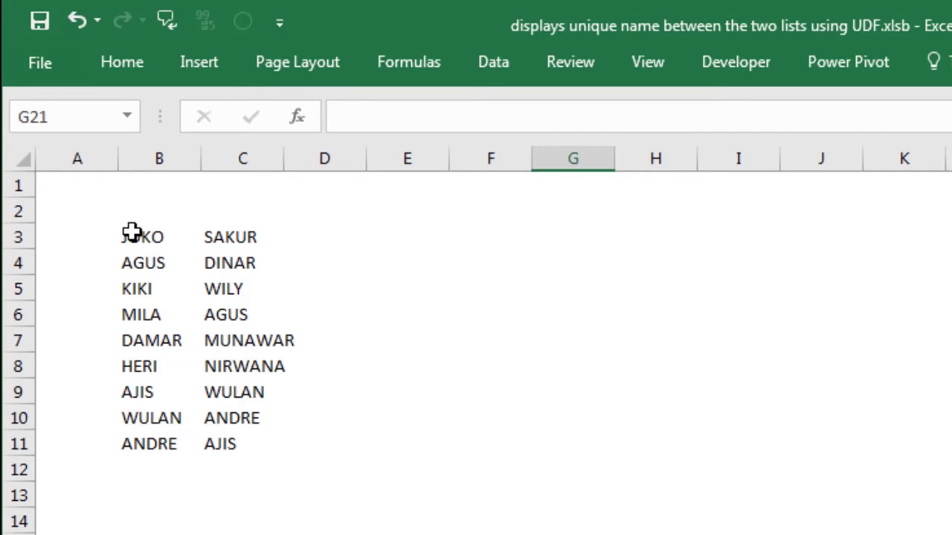
drag(131, 233, 138, 392)
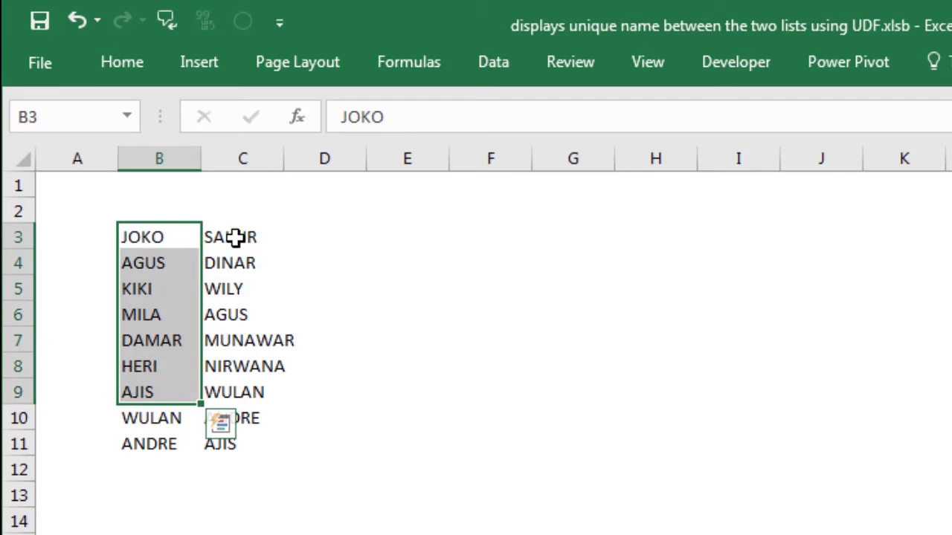
drag(234, 235, 240, 343)
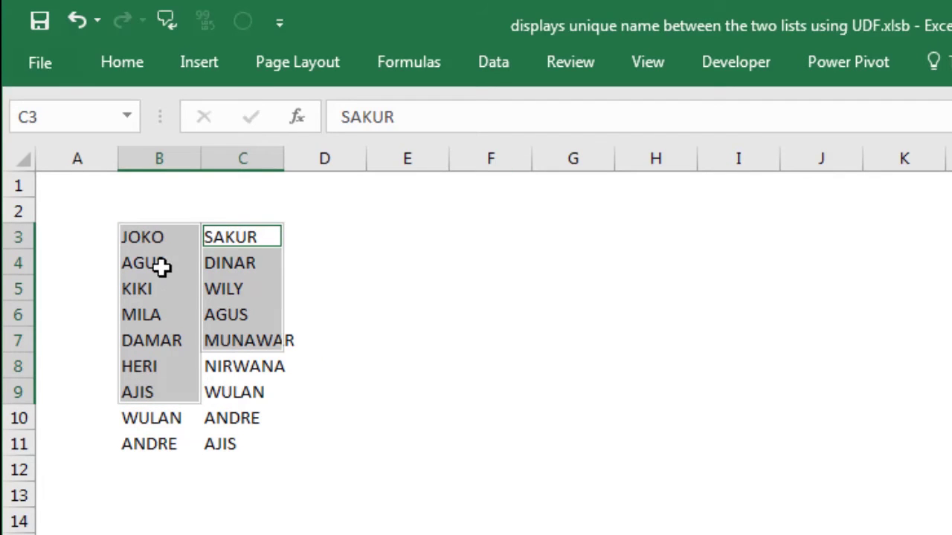
click(327, 240)
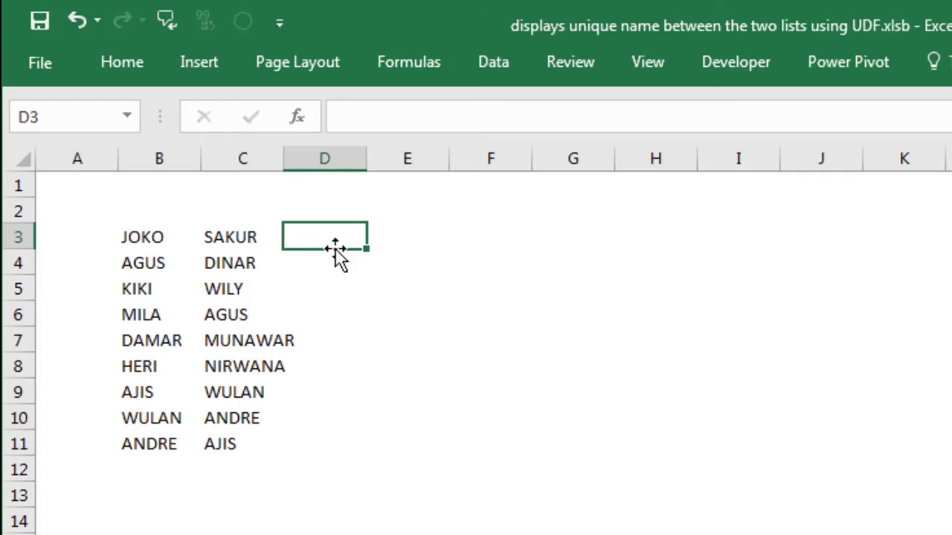
click(142, 217)
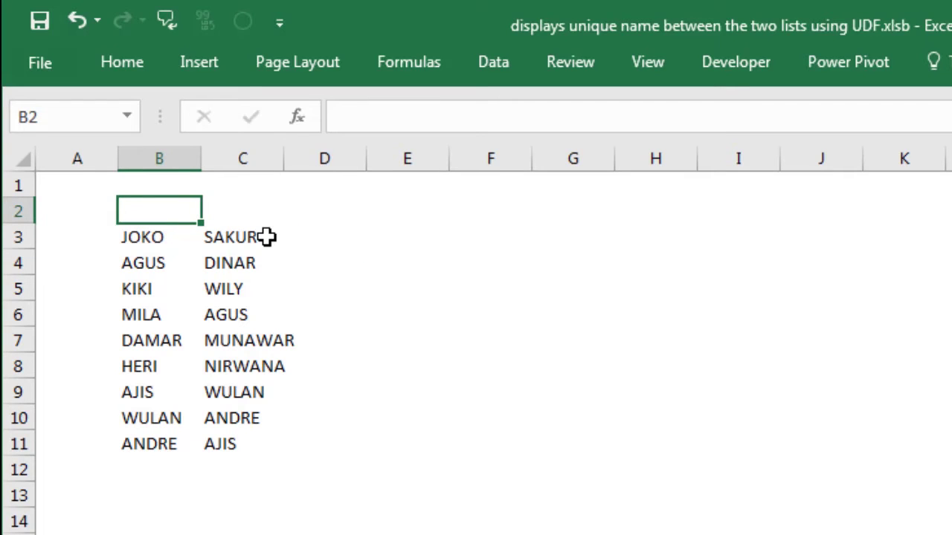
Enter headers DATA 1 in B2, DATA 2 in C2 and TIDAK DUPLIKAT in D2
text(DATA 1)
key(Tab)
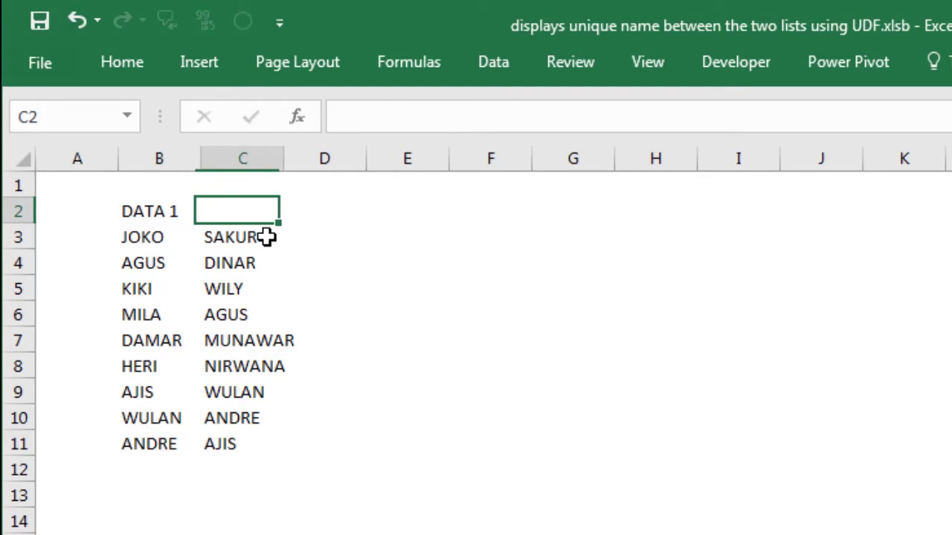
text(DATA 2)
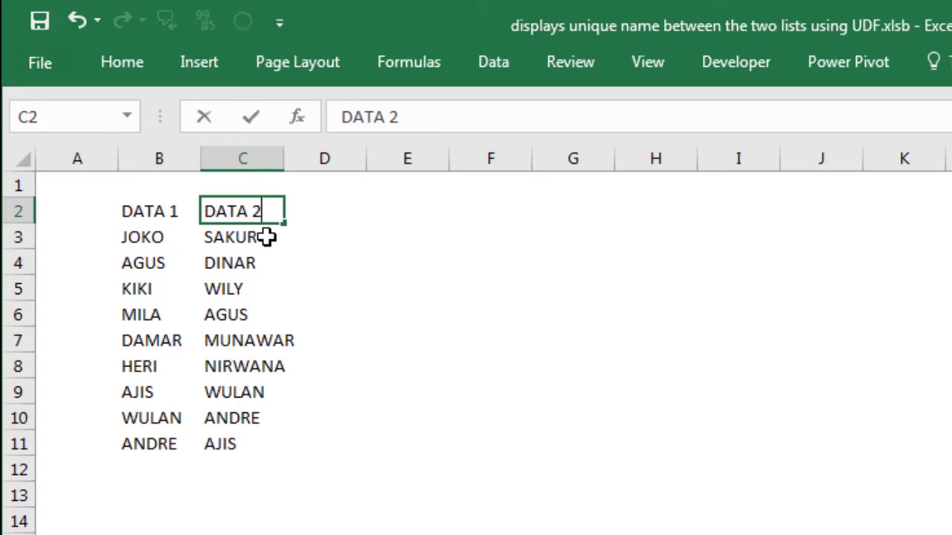
key(Tab)
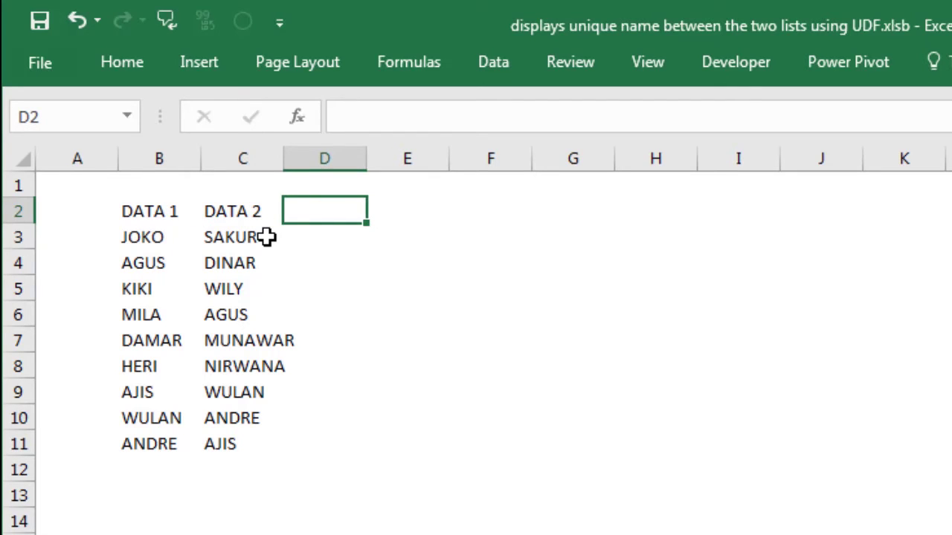
text(TIDAK DUPLIKAT)
key(Return)
Widen column C slightly, then launch the Visual Basic editor from the Developer tab
drag(283, 162, 299, 161)
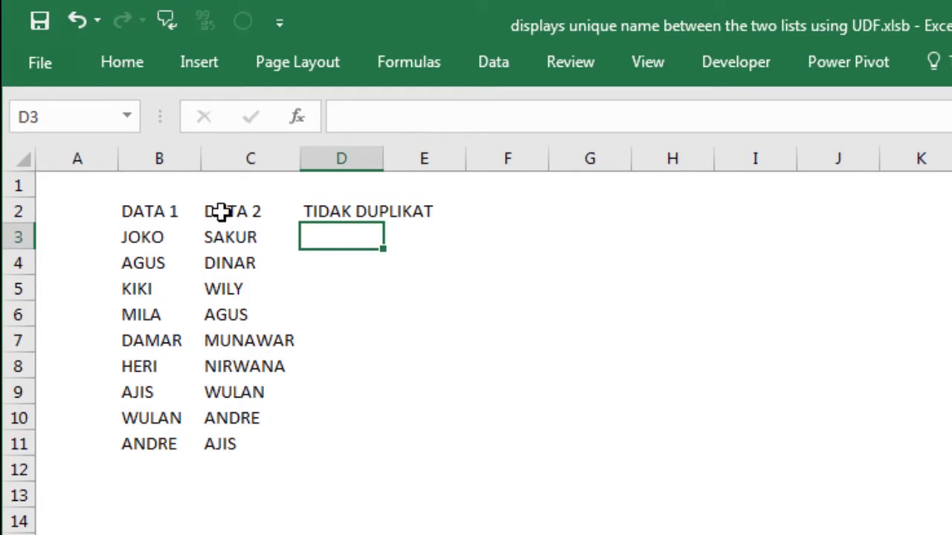
click(131, 212)
click(240, 214)
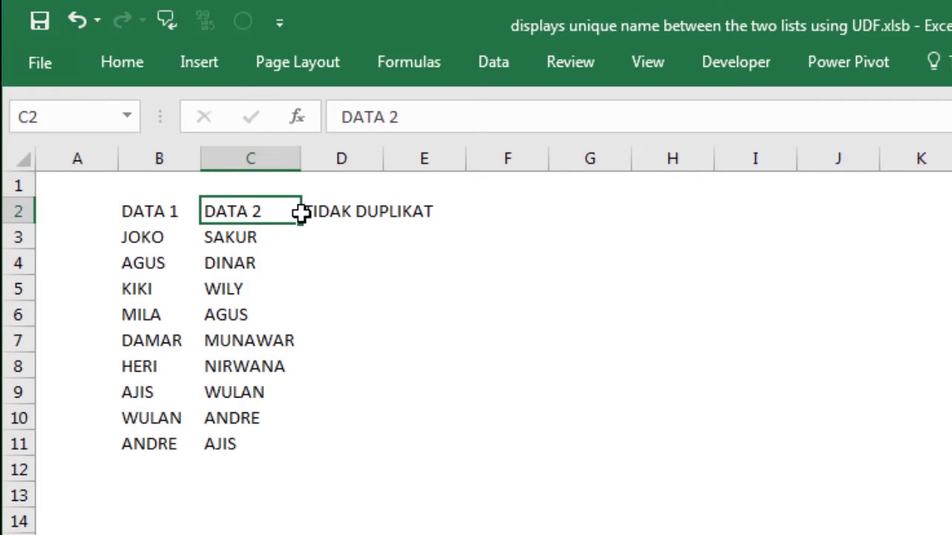
click(365, 229)
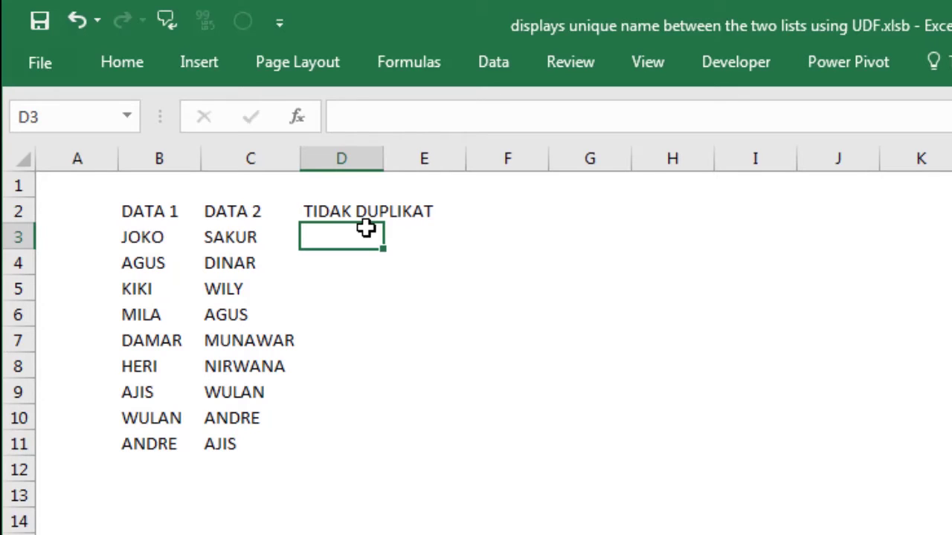
click(506, 238)
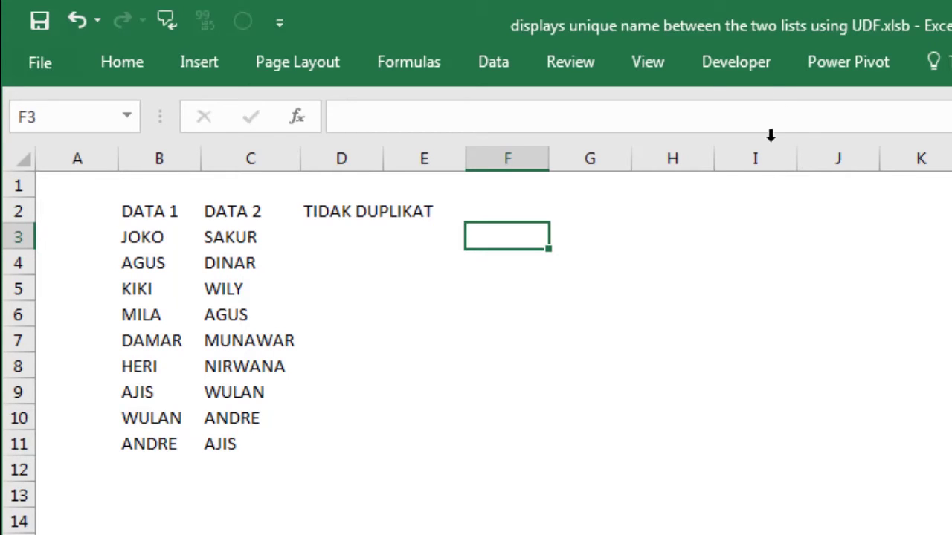
click(738, 63)
click(690, 125)
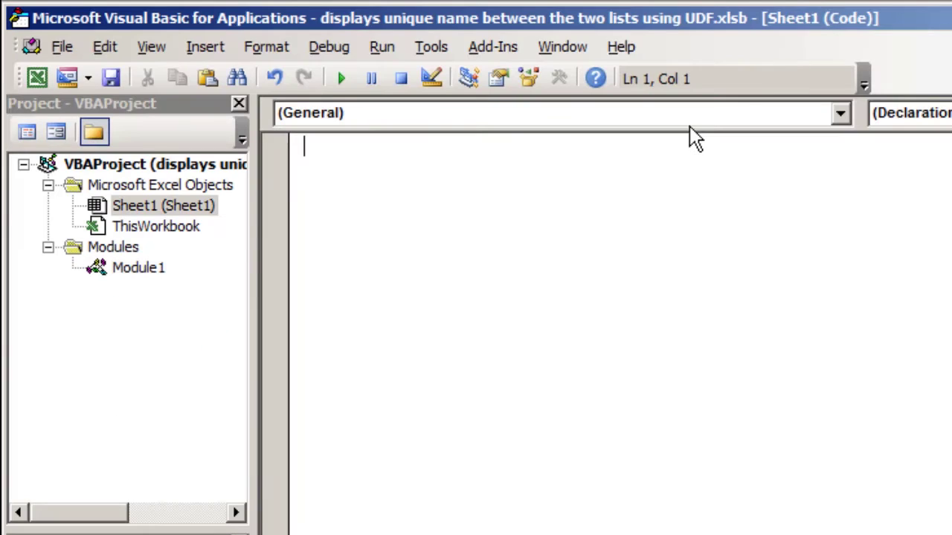
Review the DataTidakDuplikat function code in Module1, then return to the worksheet
double_click(140, 268)
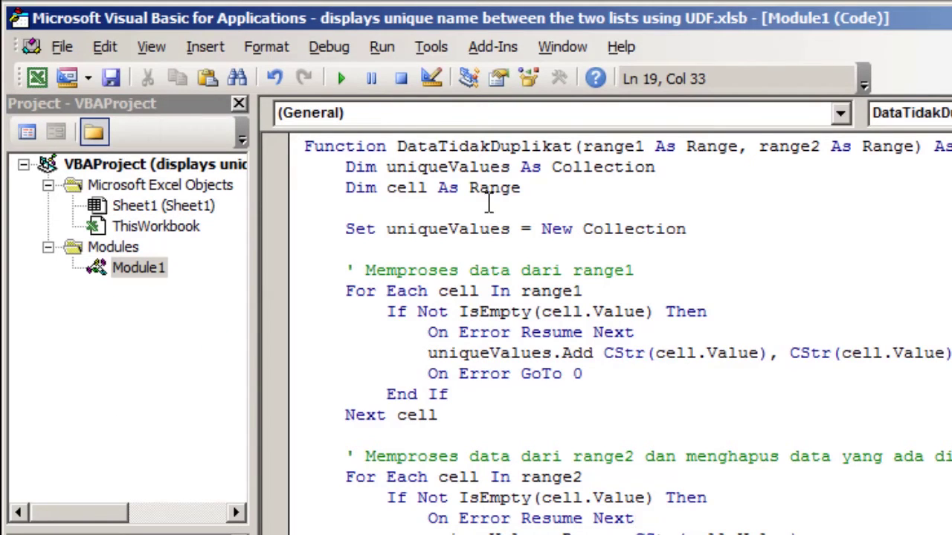
click(520, 146)
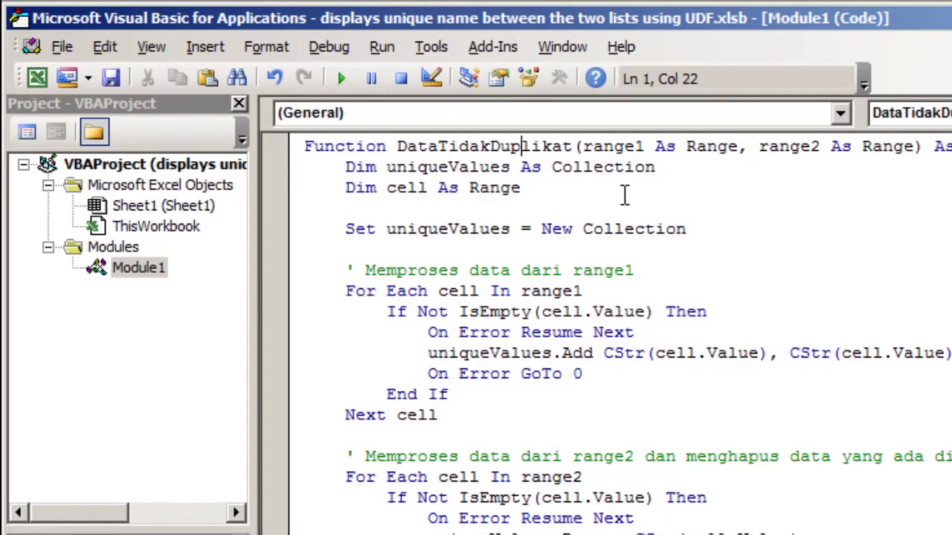
scroll(633, 249, down, 2)
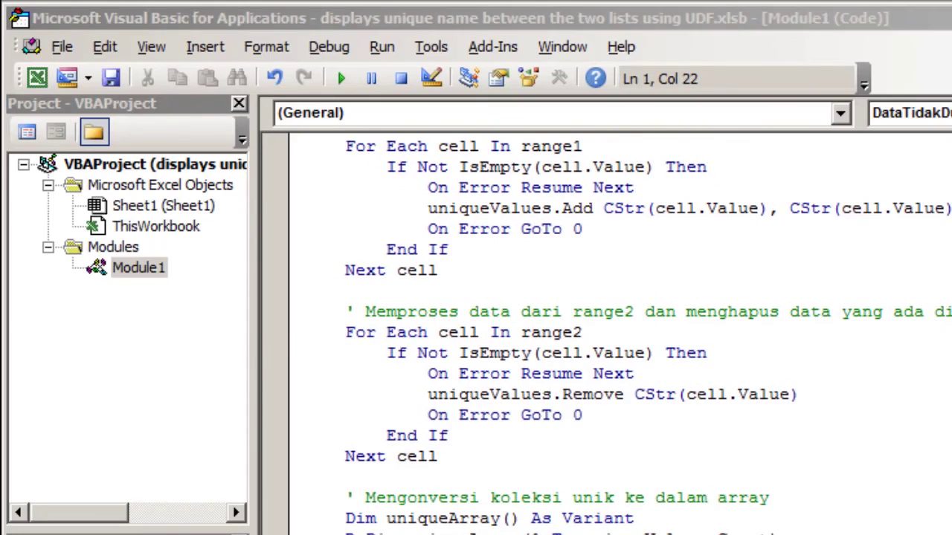
key(alt+F11)
click(170, 209)
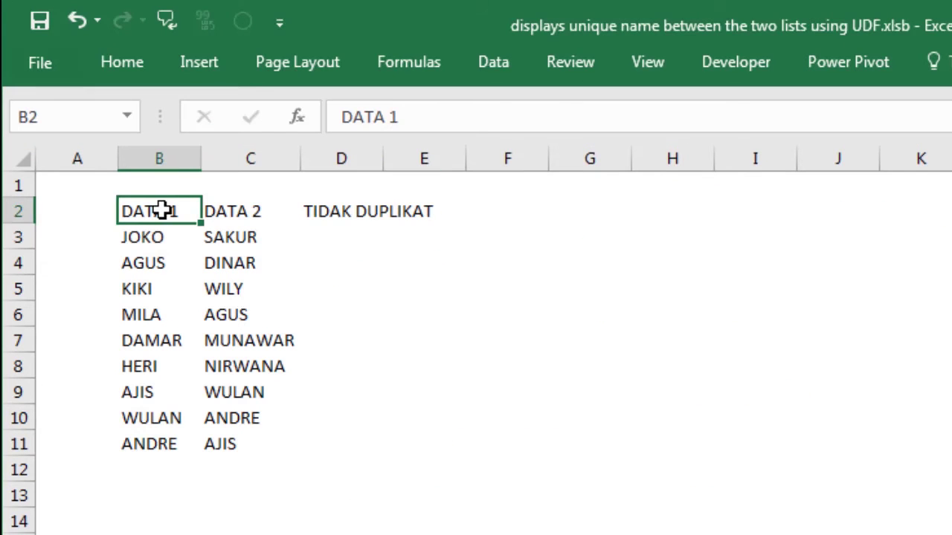
click(250, 234)
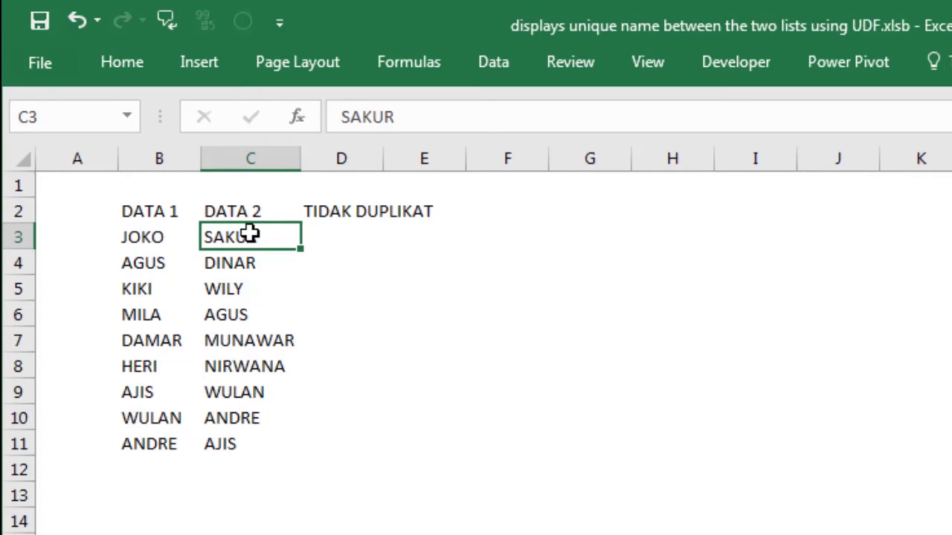
click(139, 238)
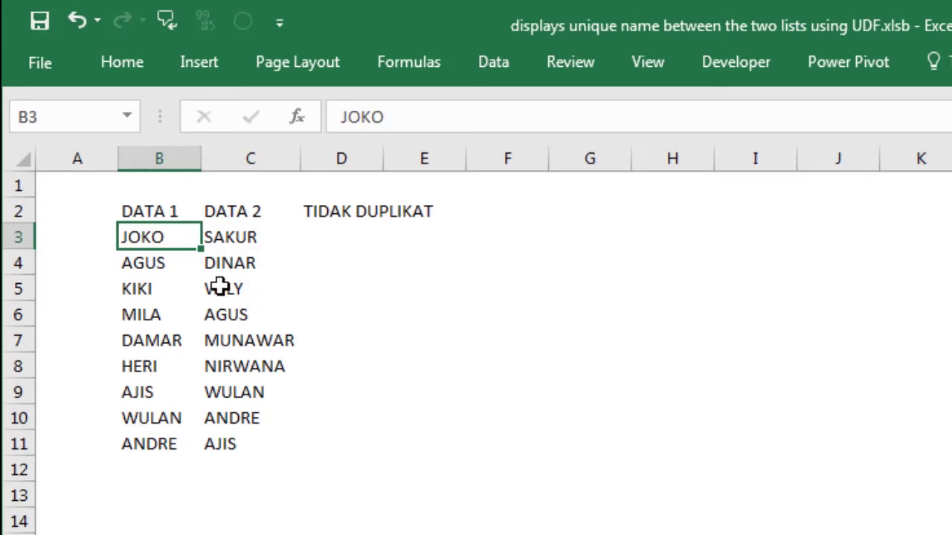
click(237, 276)
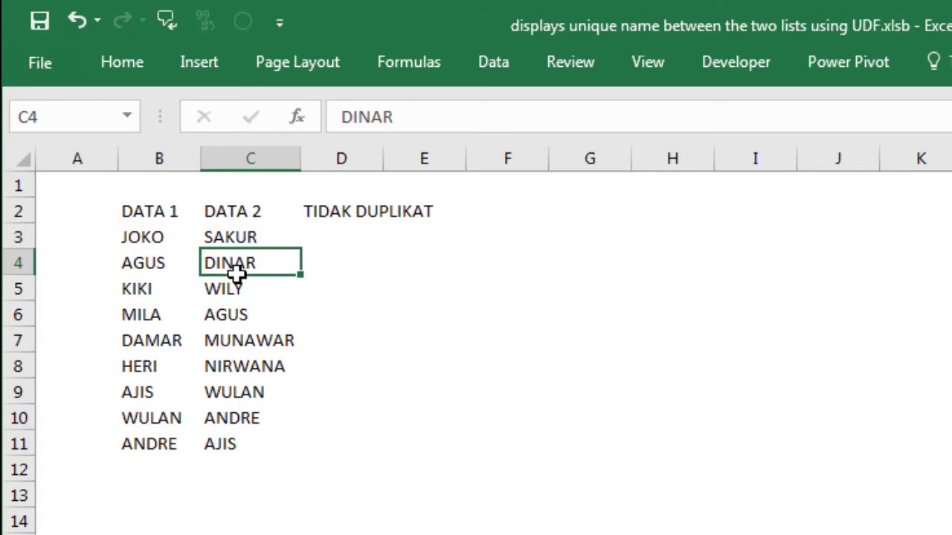
click(150, 238)
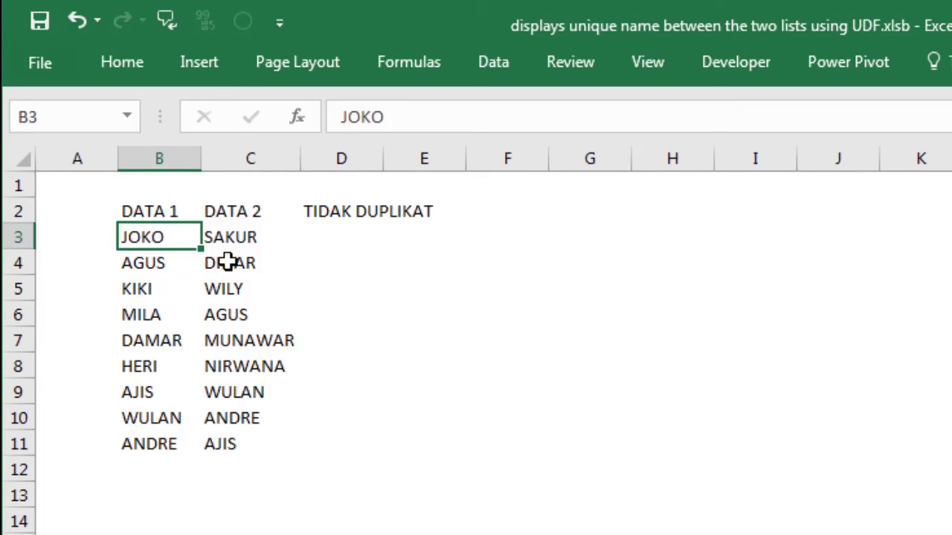
click(182, 213)
ctrl+click(234, 211)
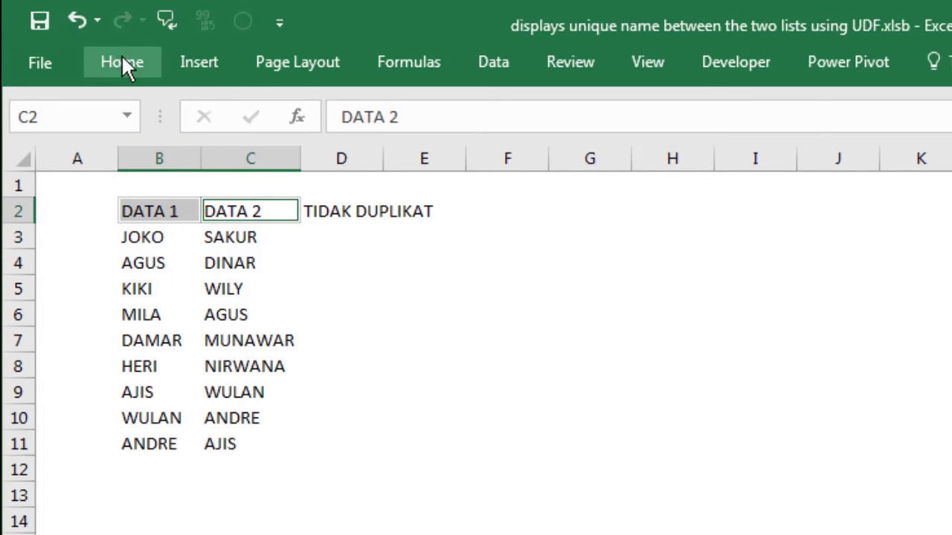
Give B2:C2 a dark blue fill with white text, then select the B2:D11 table
click(124, 60)
click(322, 146)
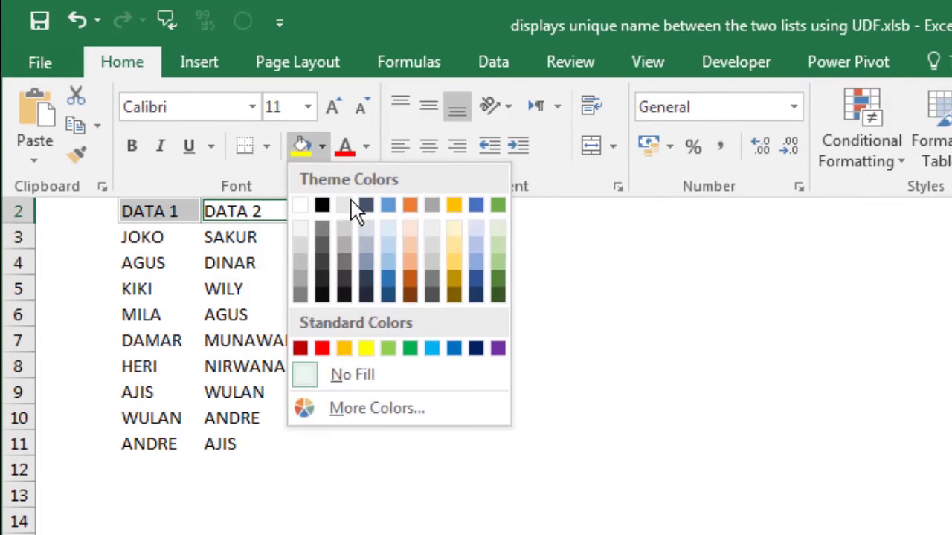
click(476, 296)
click(366, 146)
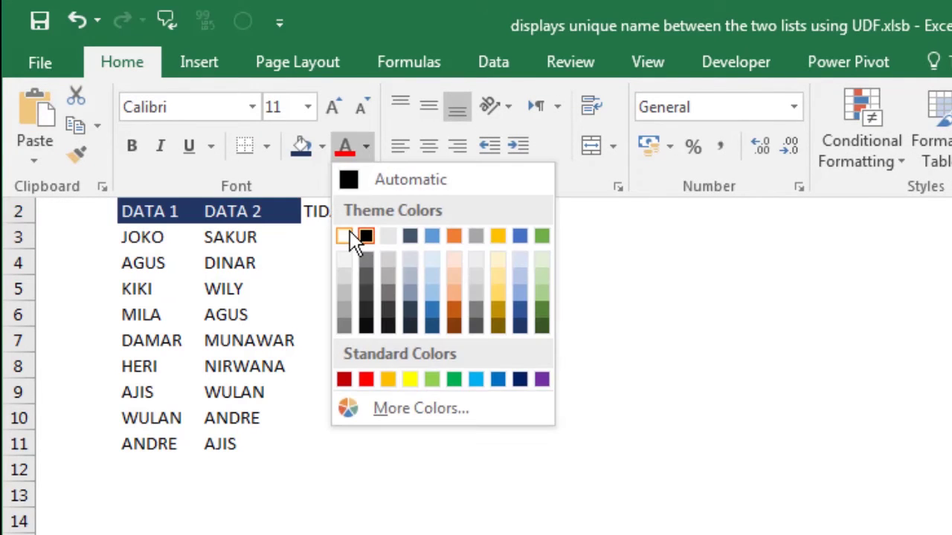
click(349, 232)
key(ctrl+F1)
mouse_move(171, 208)
mouse_down()
mouse_move(246, 404)
mouse_move(247, 444)
mouse_up()
drag(338, 221, 338, 444)
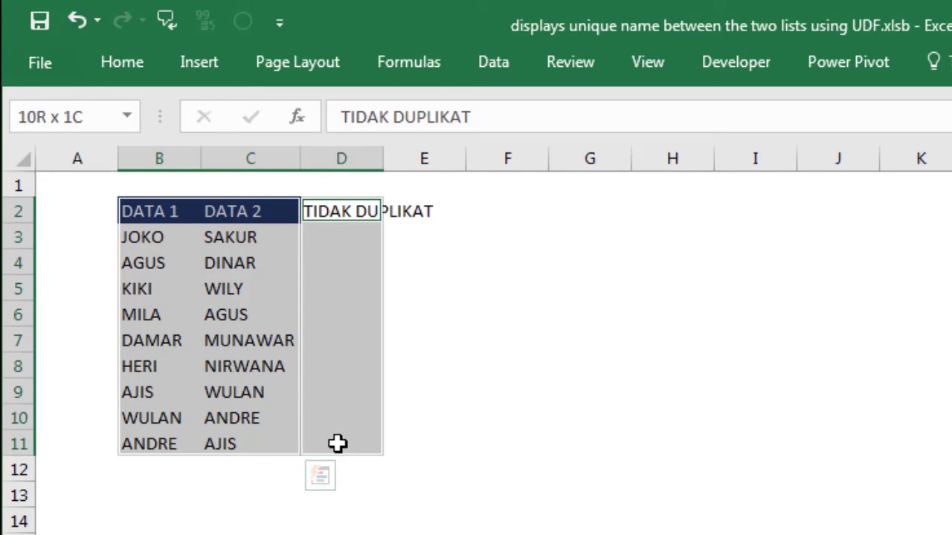
Apply light blue outline and inside borders to the B2:D11 table
right_click(338, 444)
key(f)
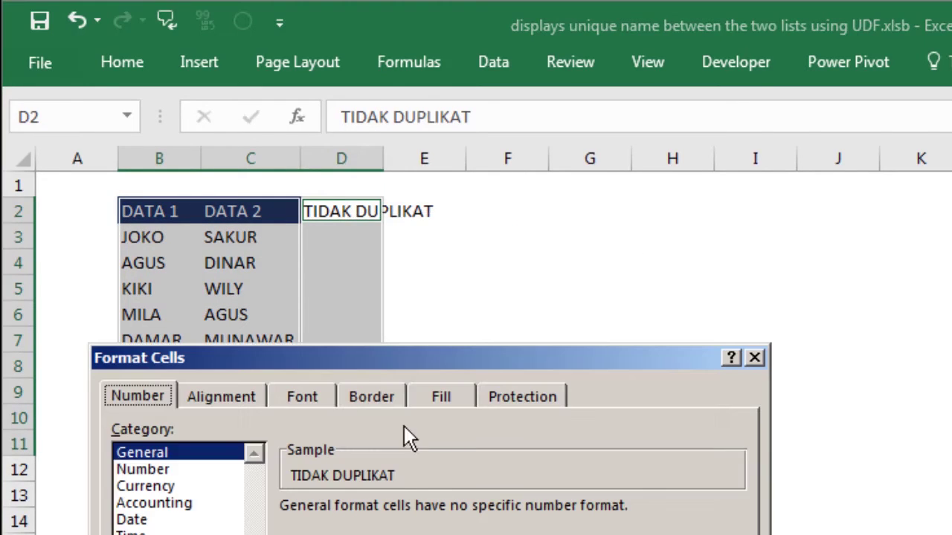
click(356, 397)
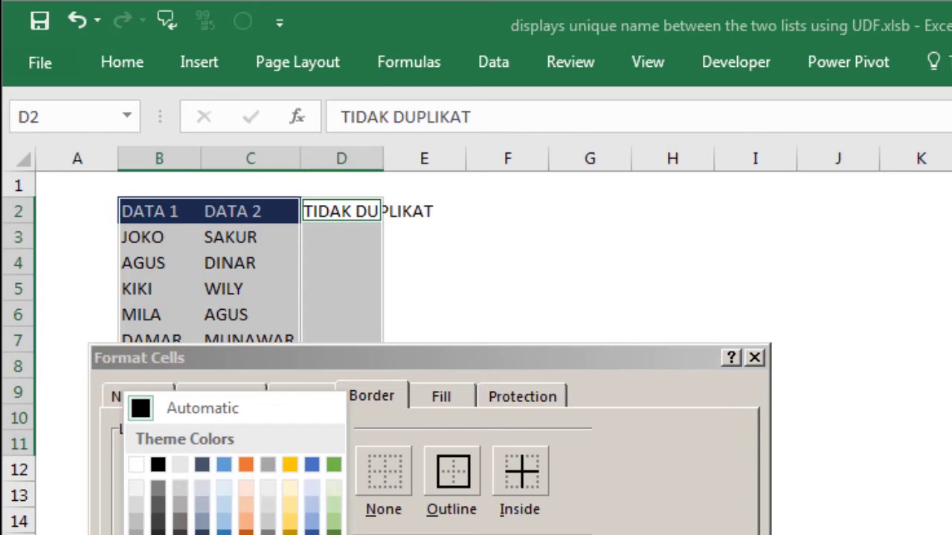
click(233, 519)
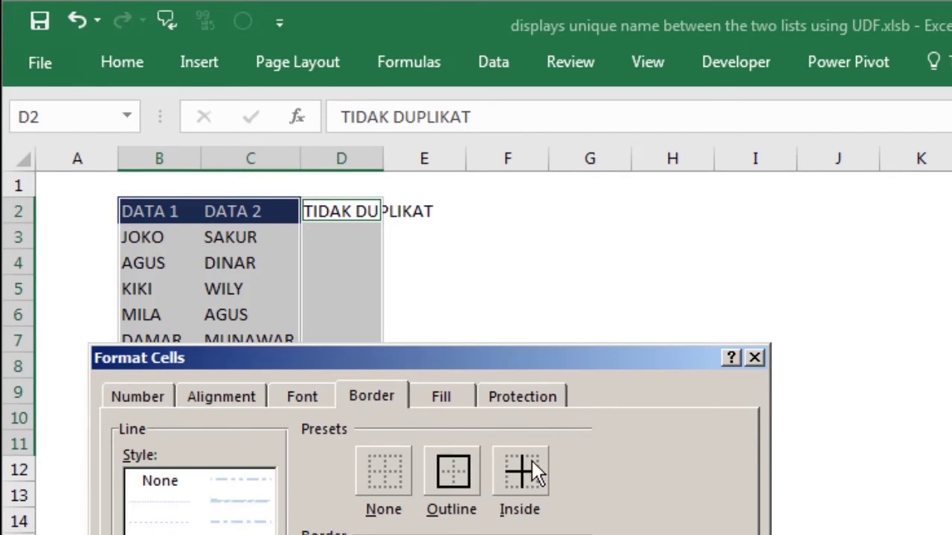
drag(551, 356, 628, 124)
key(Return)
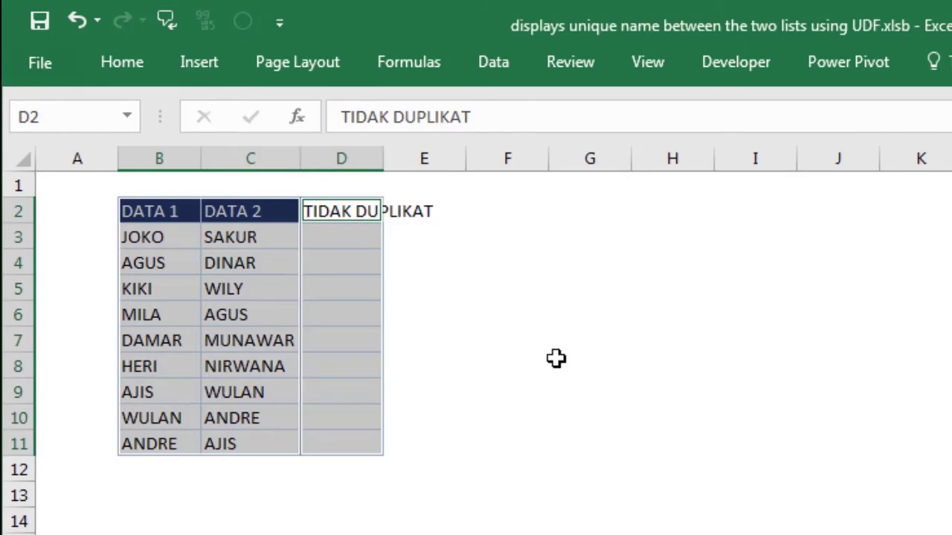
click(588, 366)
Paste C2's header formatting onto D2 and widen column D to fit TIDAK DUPLIKAT
click(277, 209)
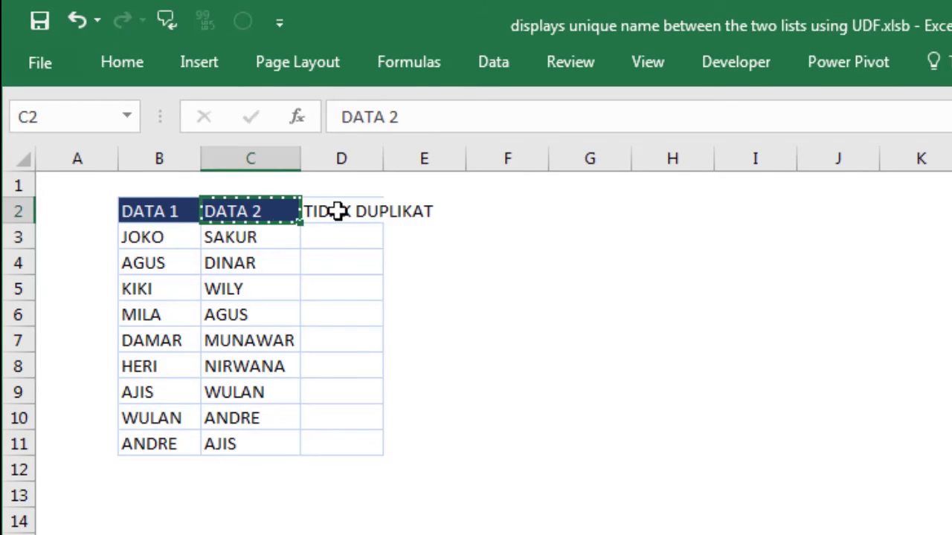
key(ctrl+c)
right_click(316, 215)
click(494, 361)
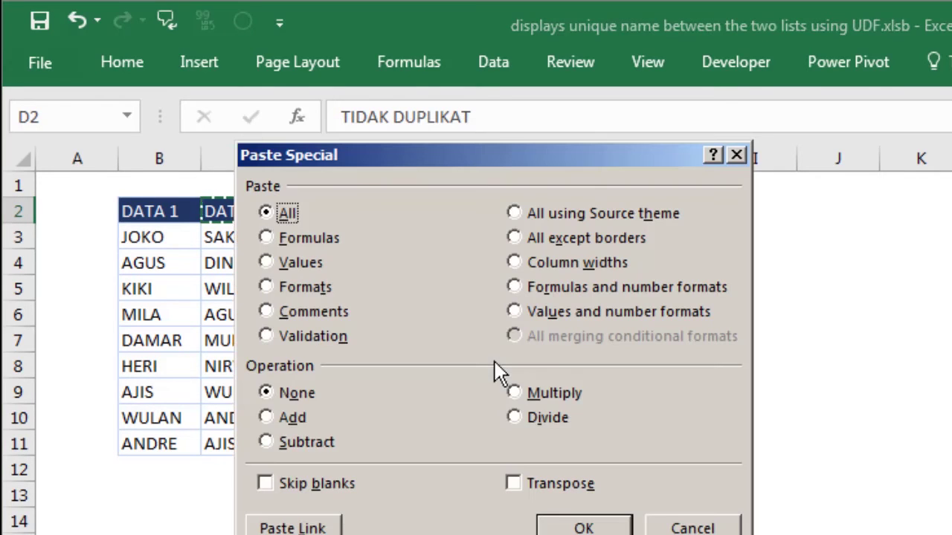
click(312, 289)
click(580, 525)
click(507, 392)
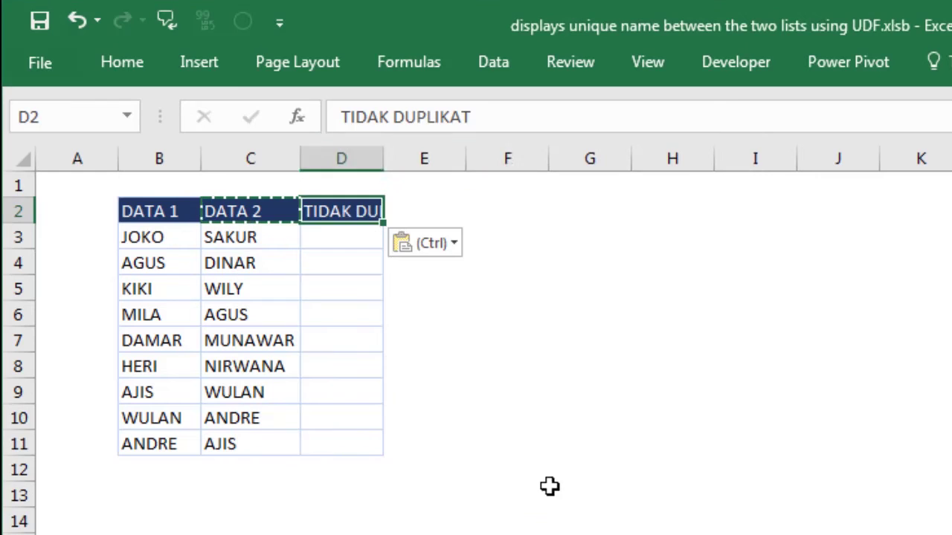
drag(388, 169, 458, 159)
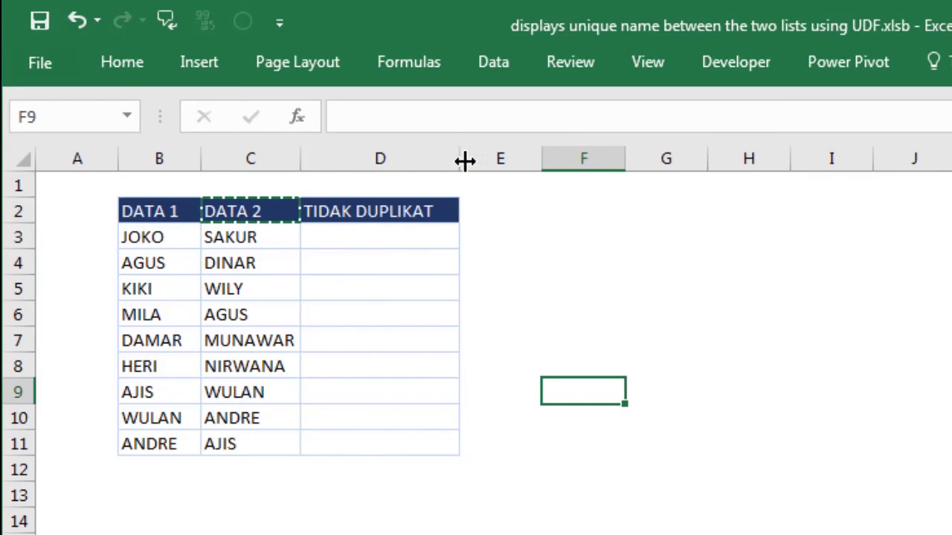
click(599, 229)
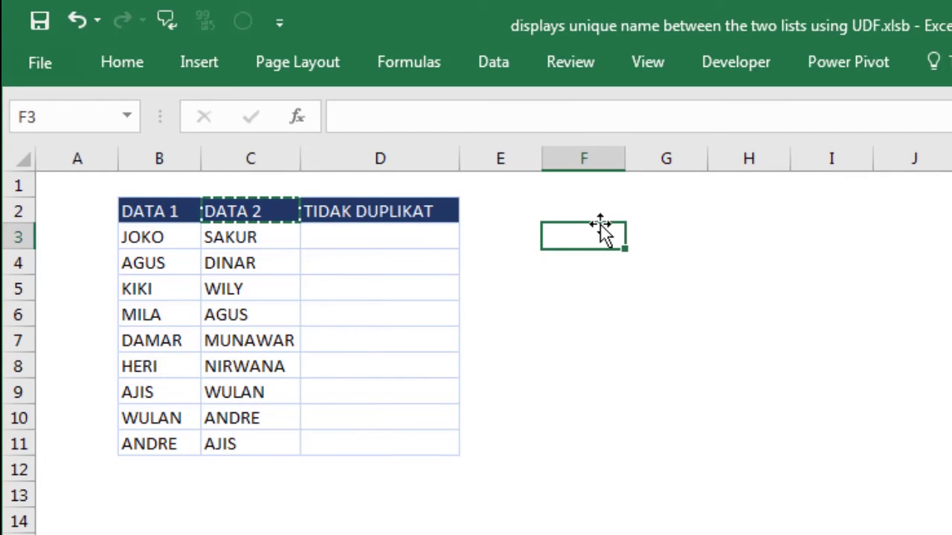
drag(616, 250, 699, 276)
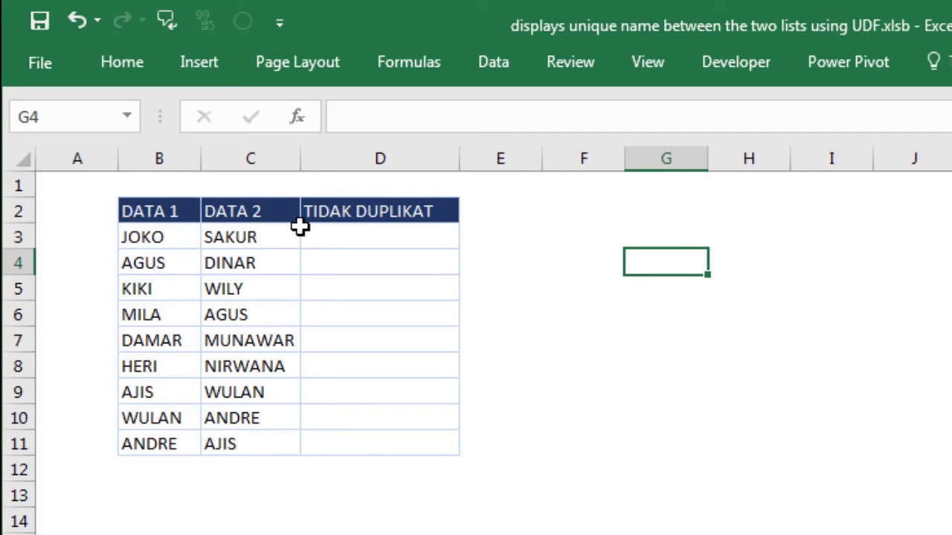
click(335, 229)
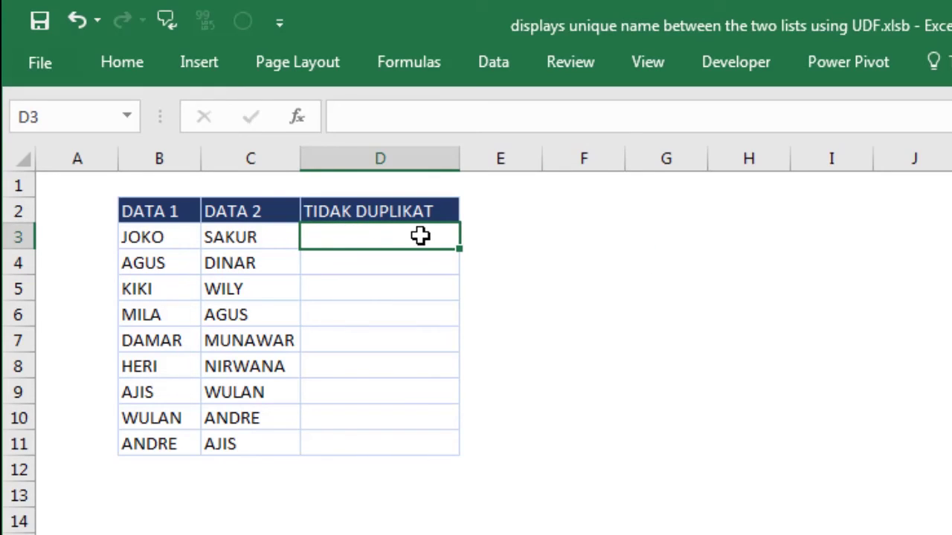
key(alt+F11)
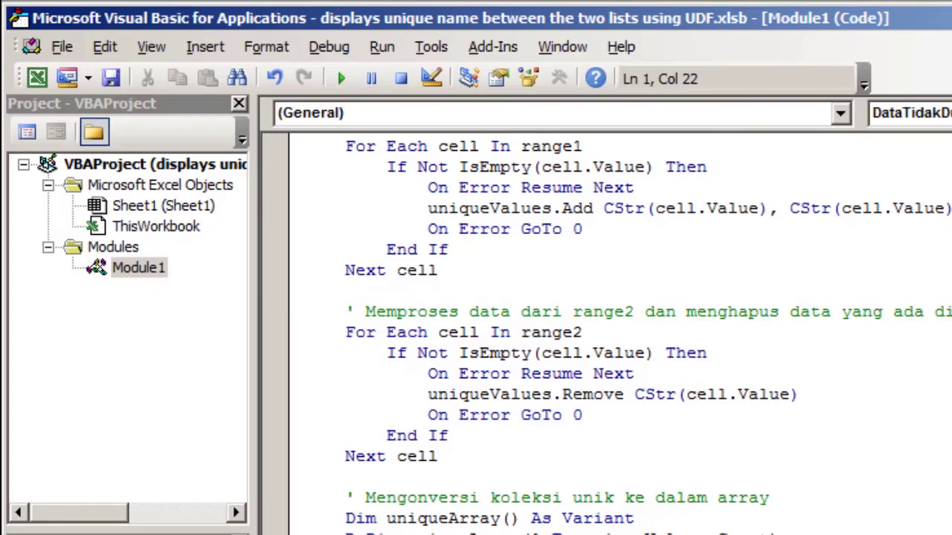
scroll(595, 276, up, 3)
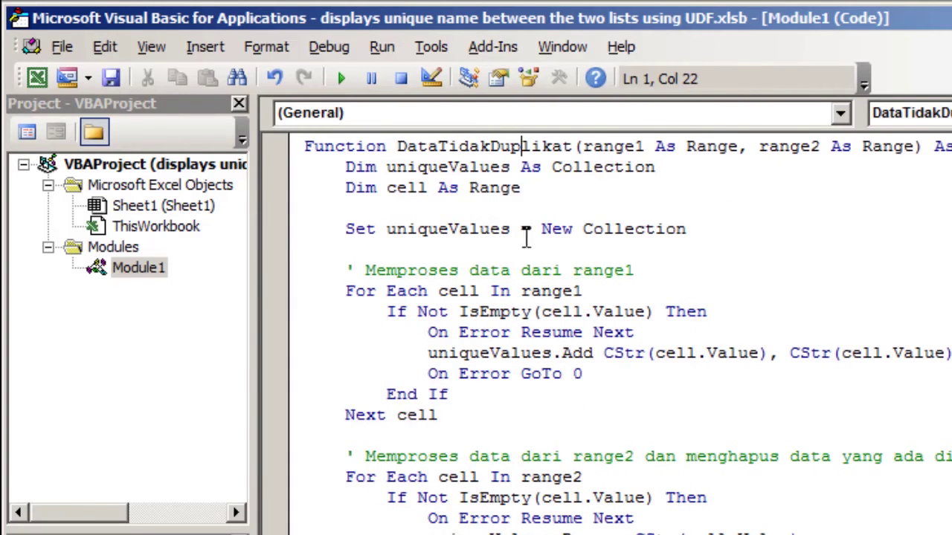
key(alt+F11)
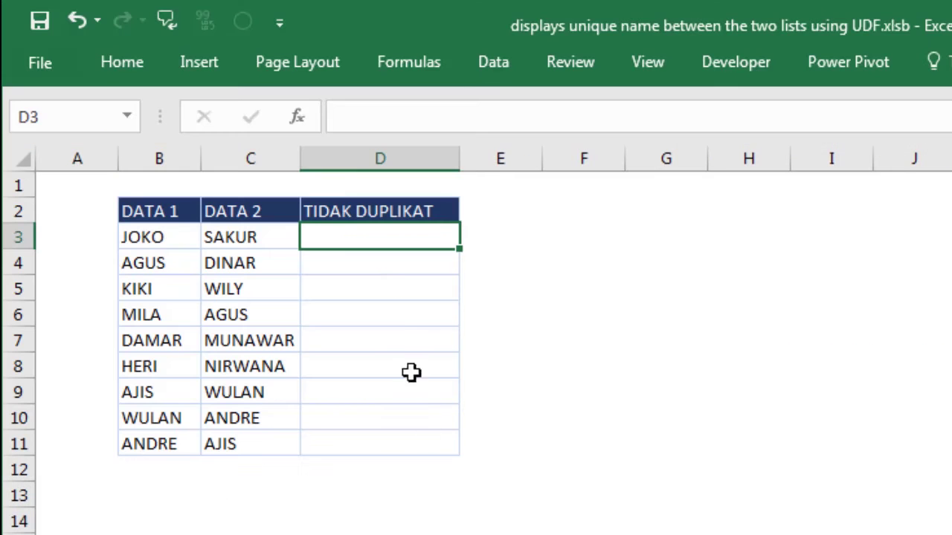
Enter =DataTidakDuplikat(B3:B11;C3:C11) in D3
text(=d)
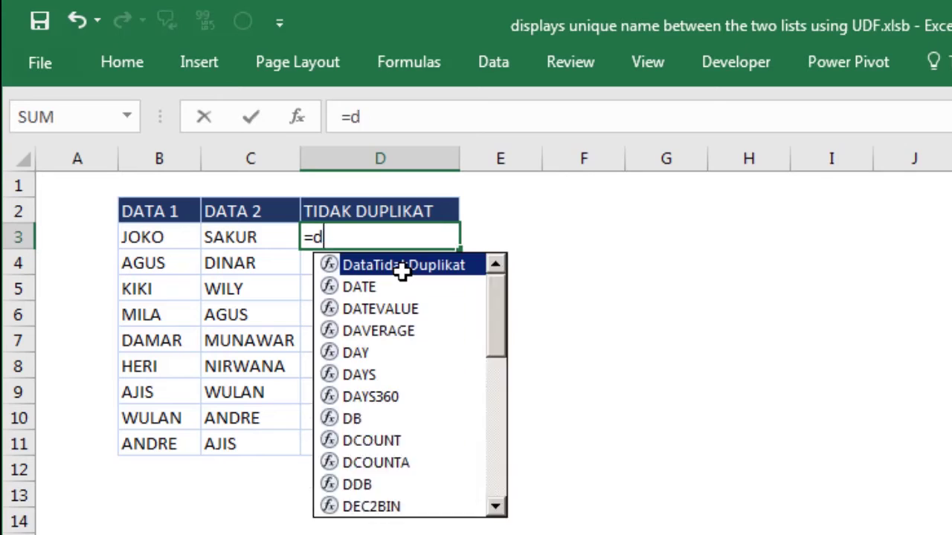
text(at)
double_click(413, 263)
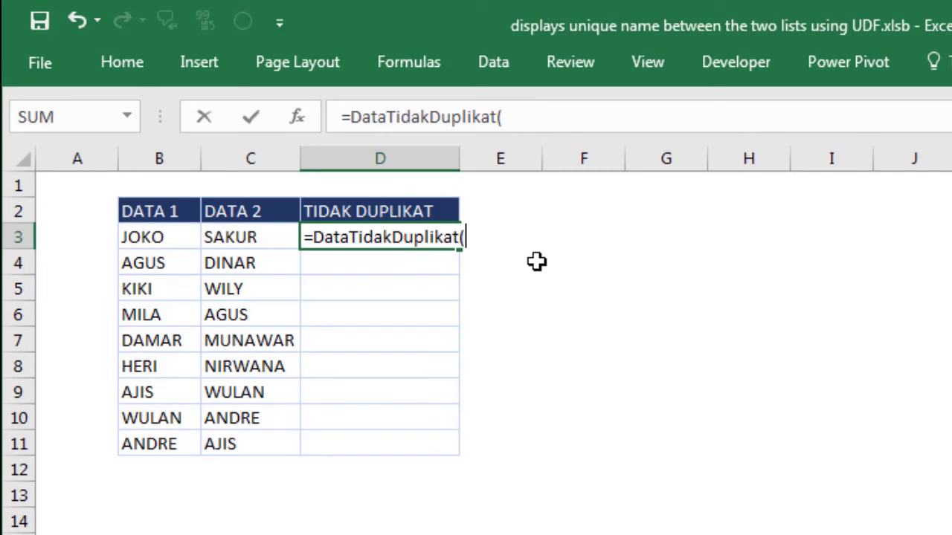
drag(175, 237, 175, 444)
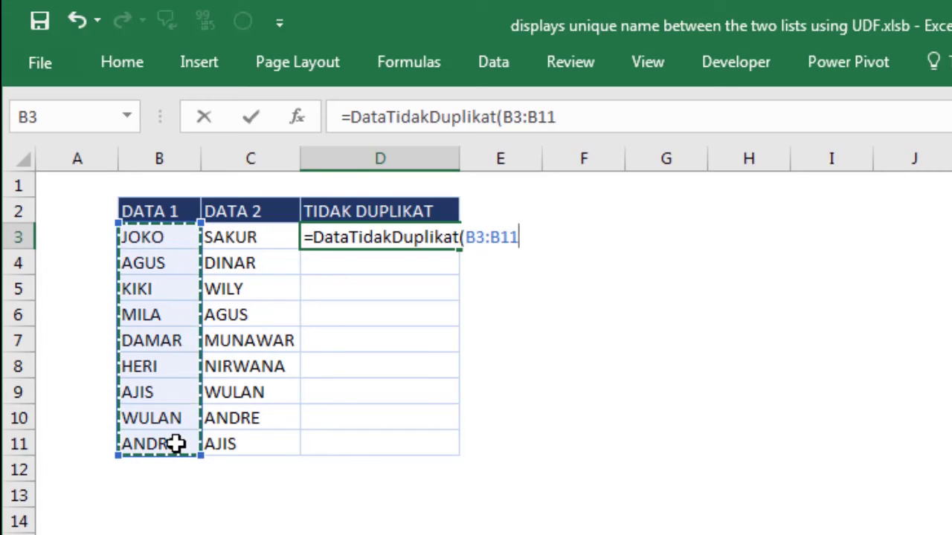
text(;)
drag(264, 236, 269, 443)
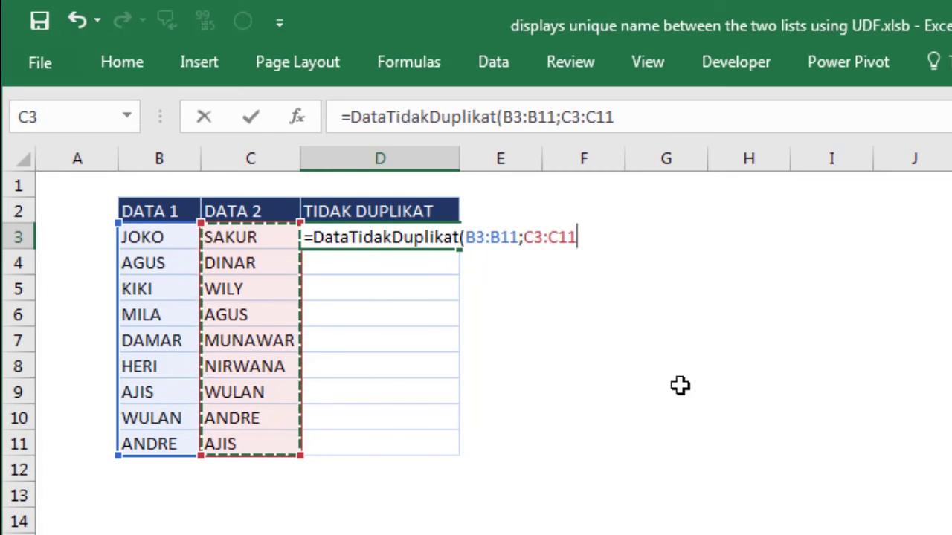
key(Return)
Check D3's formula and compare its JOKO result against the DATA 1 names
click(406, 237)
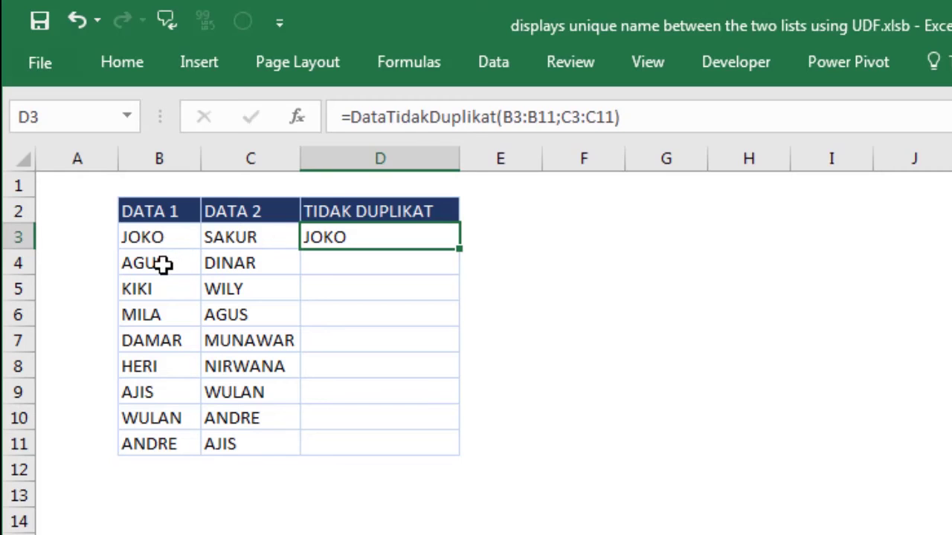
ctrl+click(163, 264)
ctrl+click(170, 294)
ctrl+click(174, 340)
Turn D3:D11 into the DataTidakDuplikat array formula, listing JOKO, KIKI, MILA, DAMAR, HERI
click(181, 444)
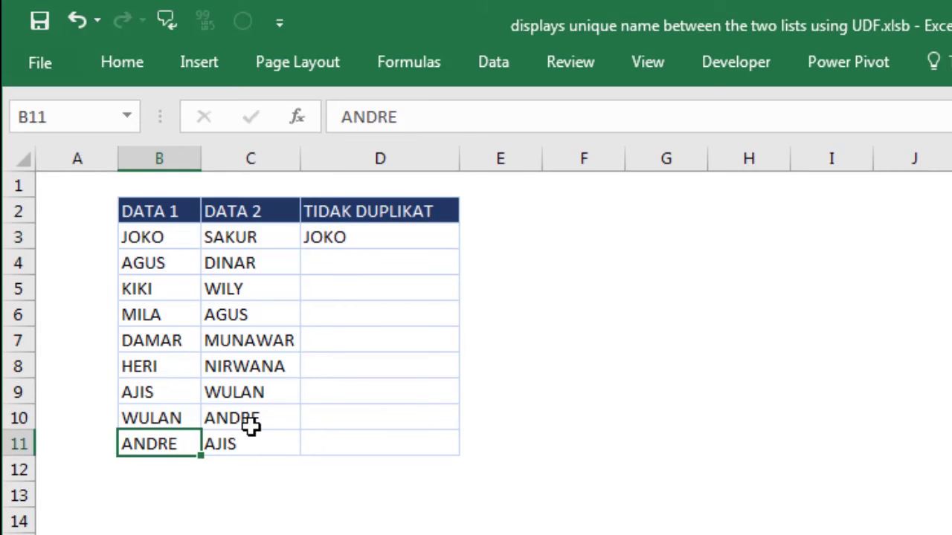
click(495, 312)
drag(410, 236, 408, 447)
drag(407, 446, 408, 446)
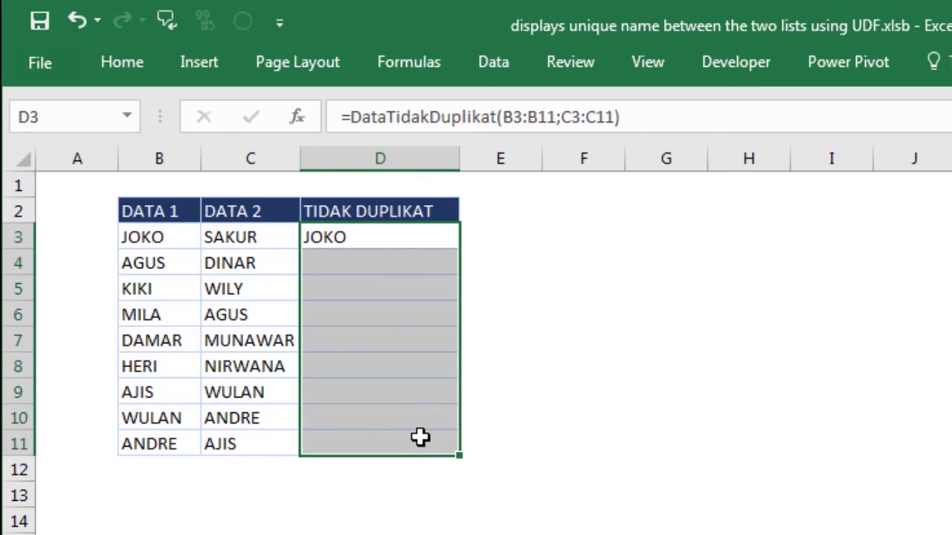
key(F2)
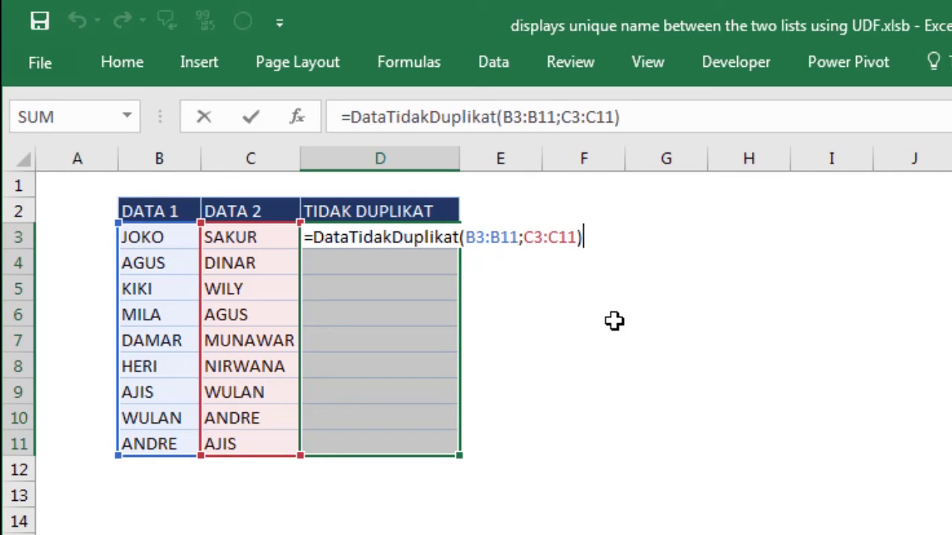
key(ctrl+shift+Return)
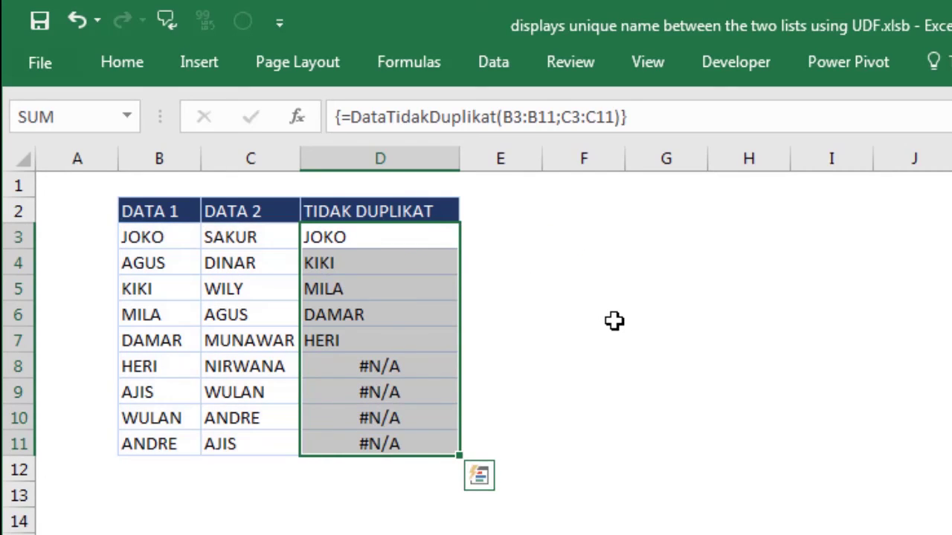
click(613, 321)
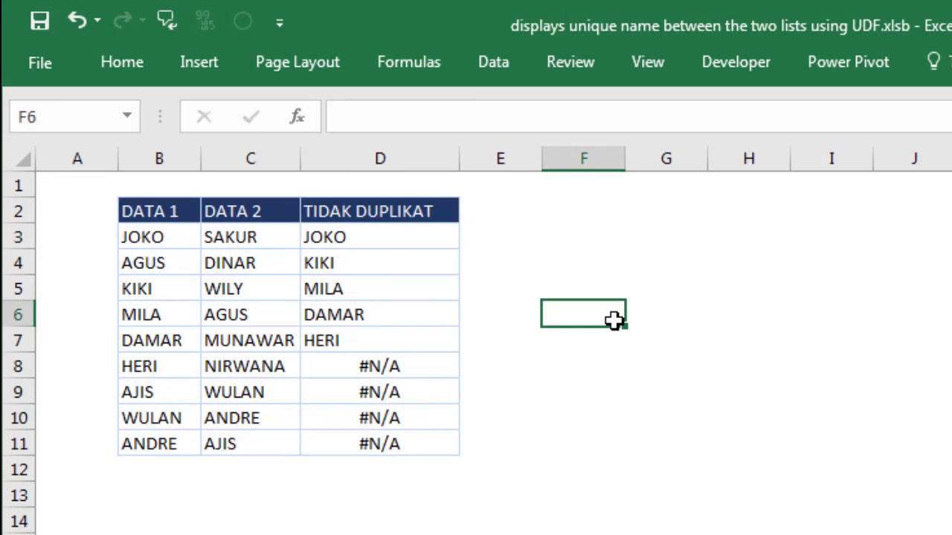
click(376, 246)
click(371, 270)
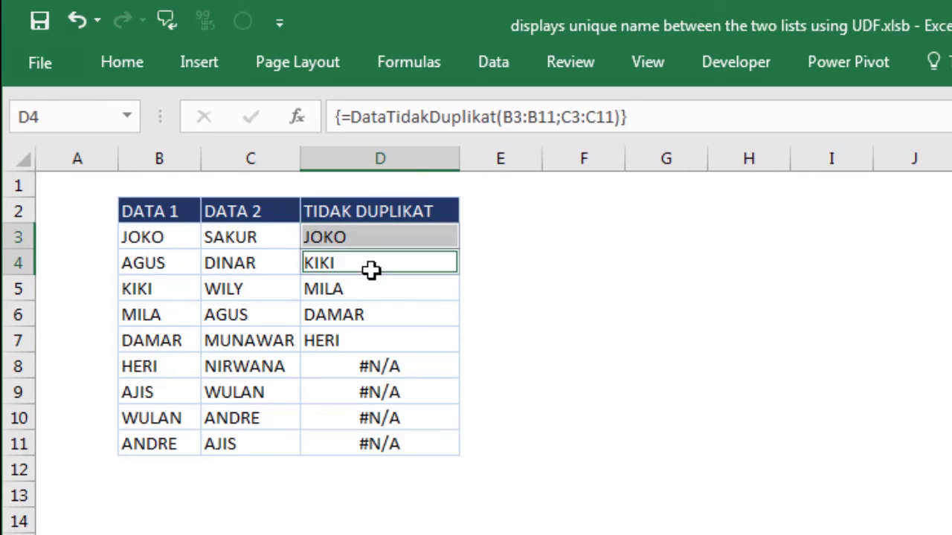
click(374, 294)
click(374, 318)
click(373, 342)
click(603, 272)
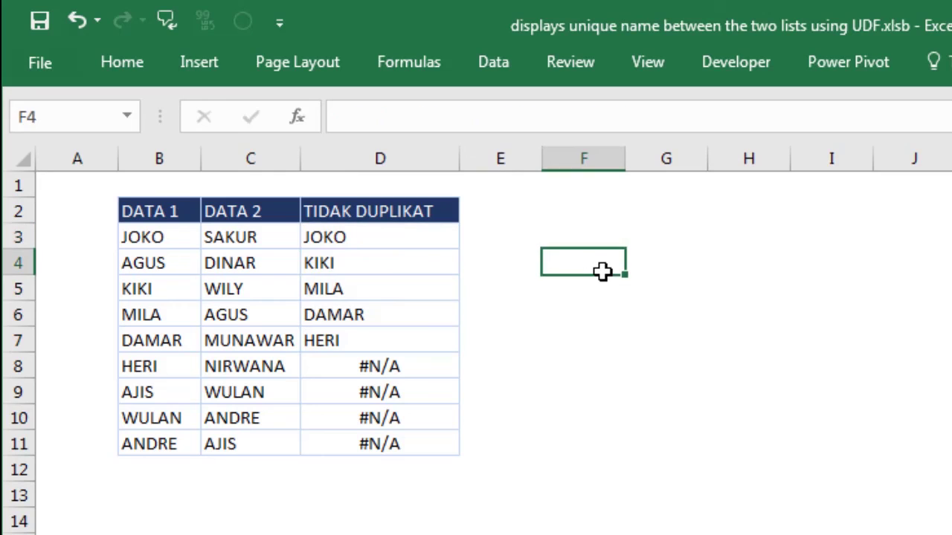
click(258, 236)
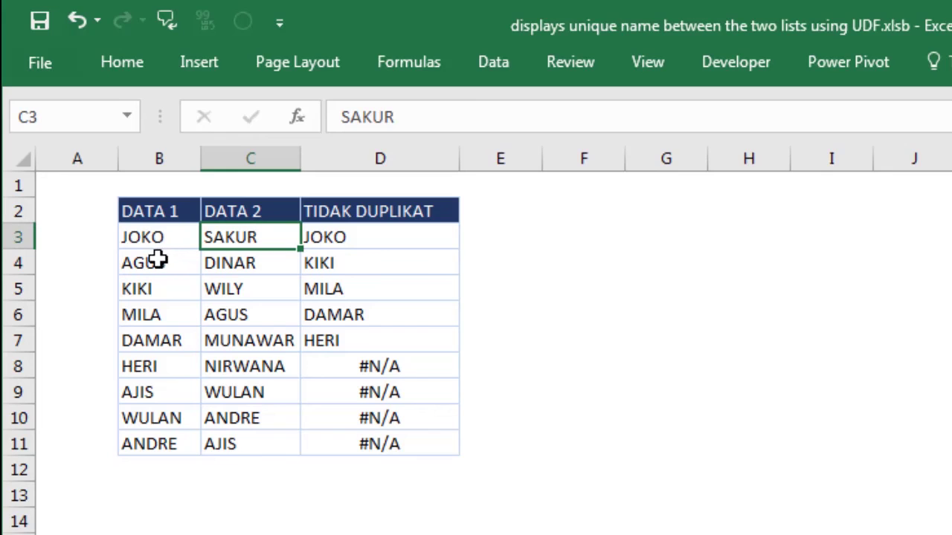
click(159, 236)
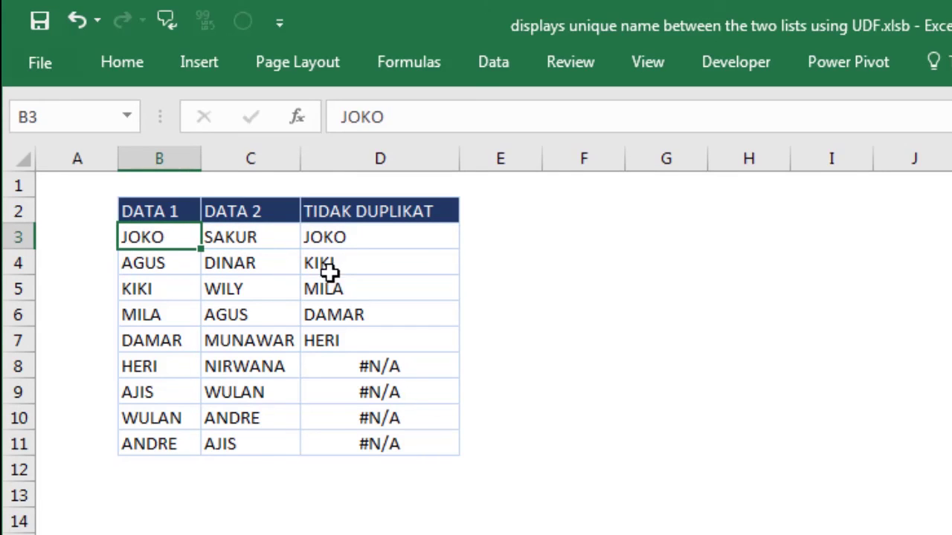
click(154, 265)
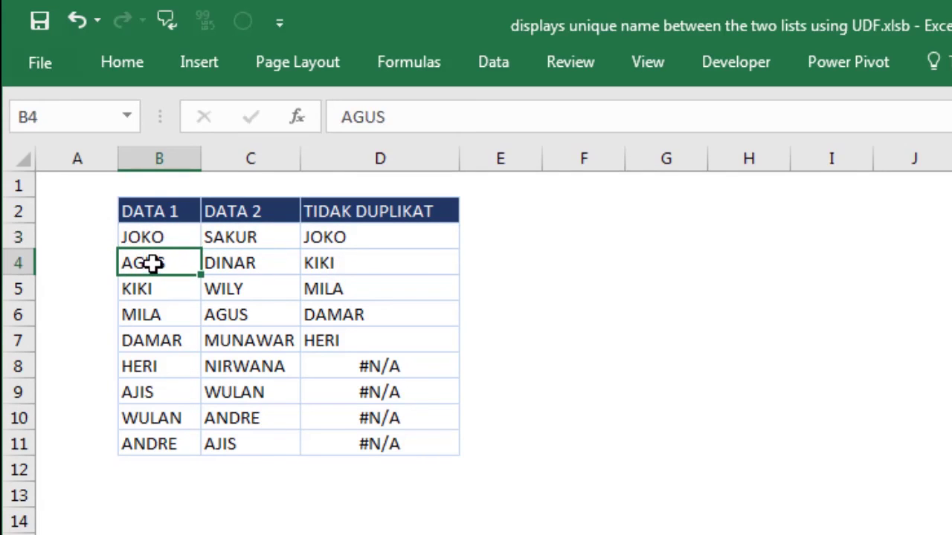
click(225, 316)
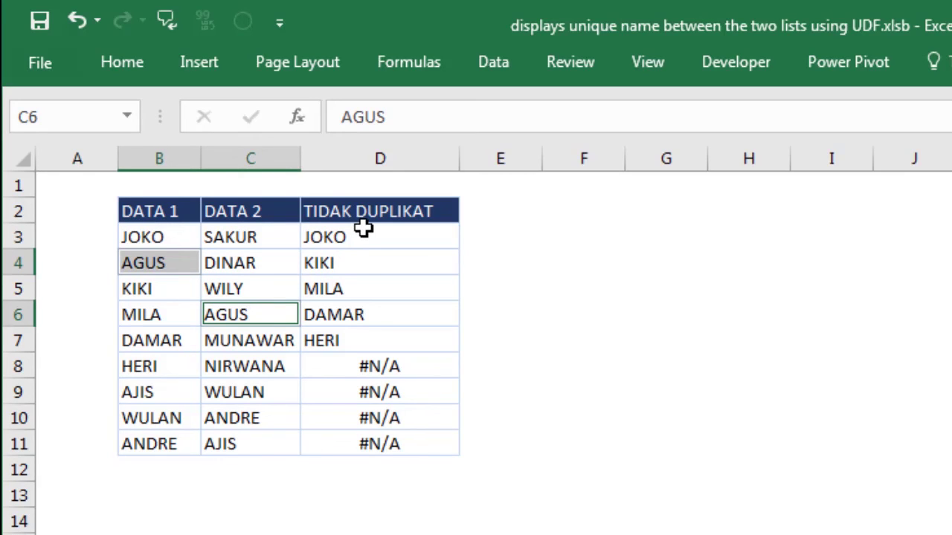
click(177, 284)
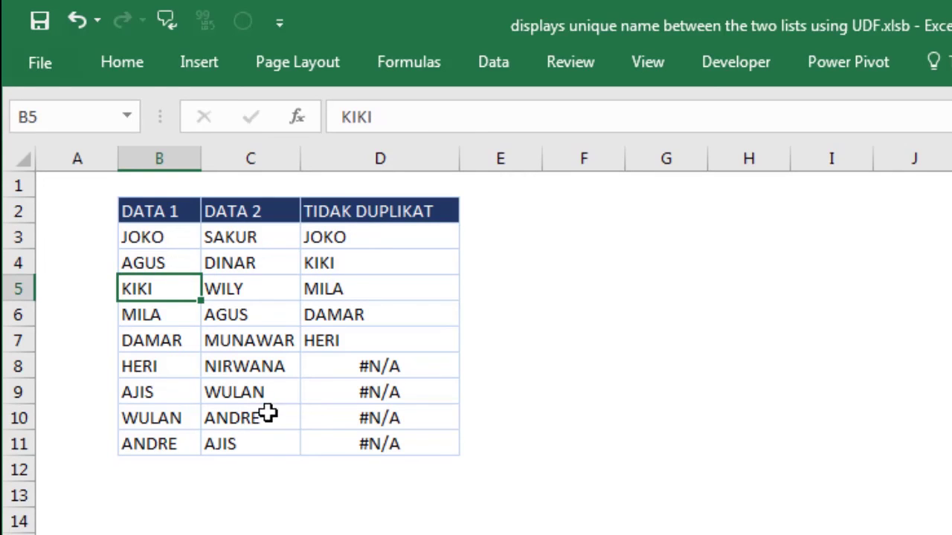
click(160, 318)
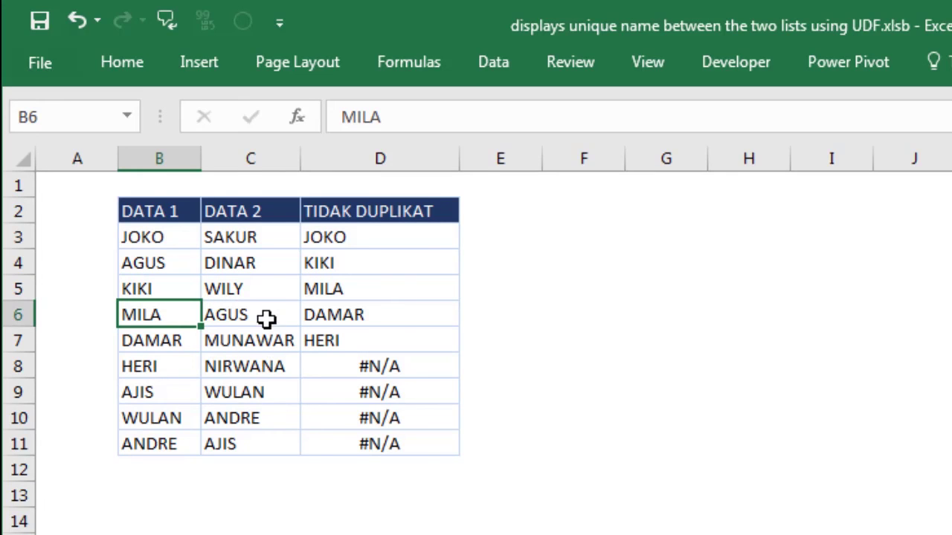
click(351, 278)
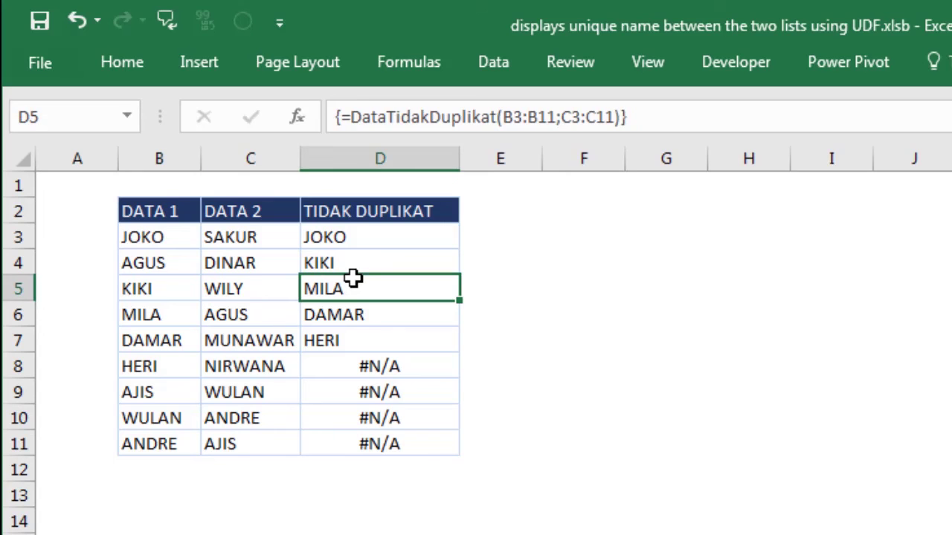
click(166, 336)
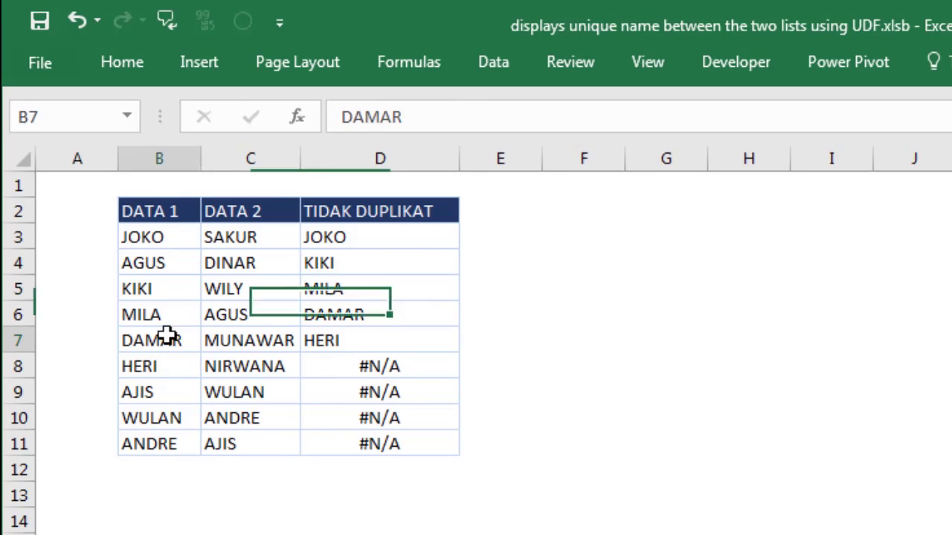
click(329, 315)
click(166, 365)
click(364, 321)
click(134, 375)
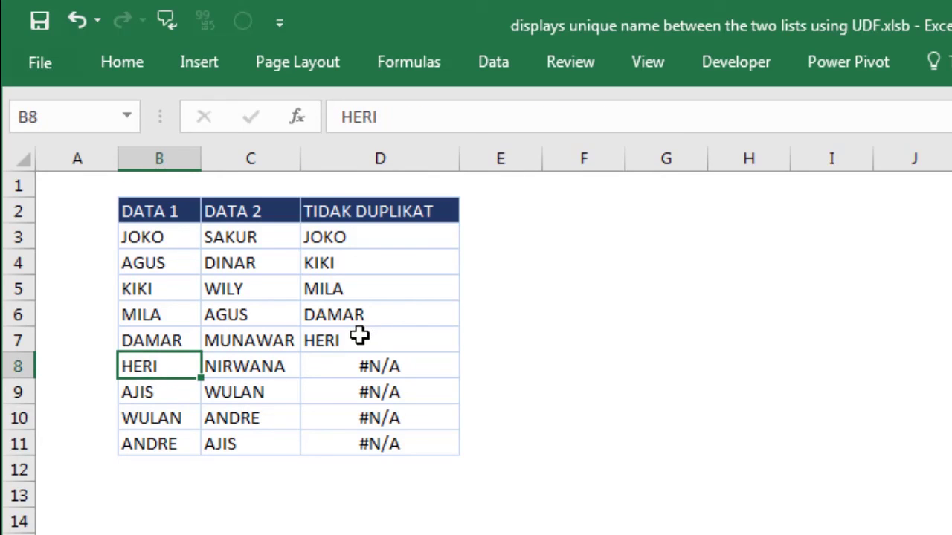
click(190, 398)
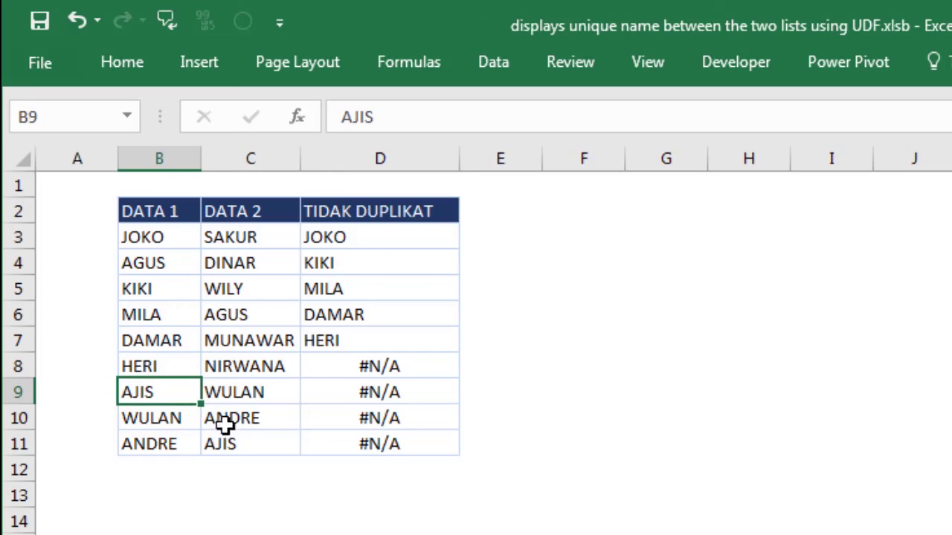
ctrl+click(253, 443)
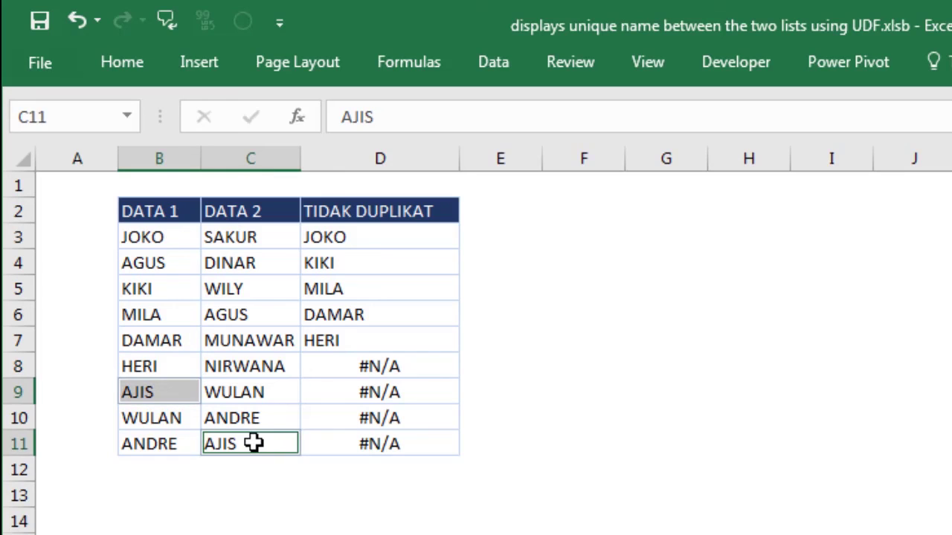
ctrl+click(151, 417)
ctrl+click(251, 387)
ctrl+click(167, 444)
ctrl+click(245, 420)
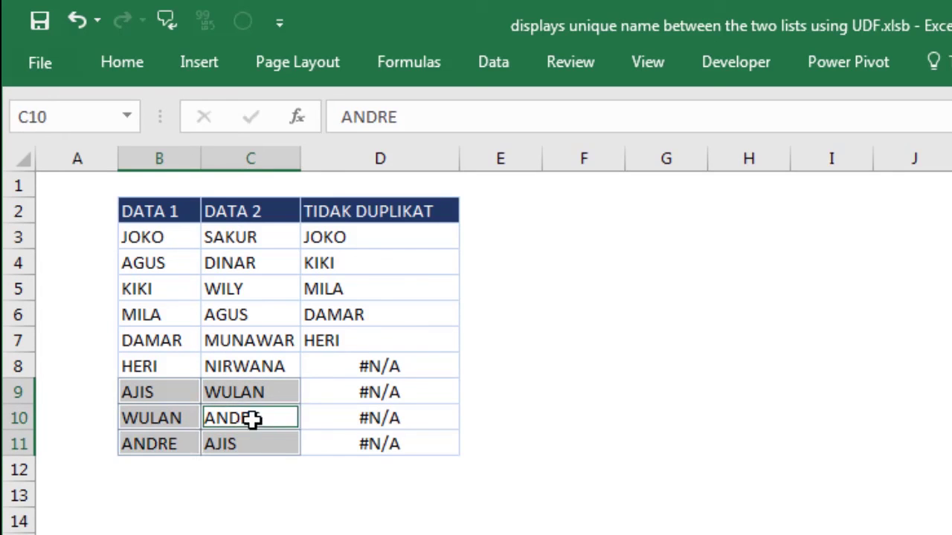
click(391, 272)
click(502, 270)
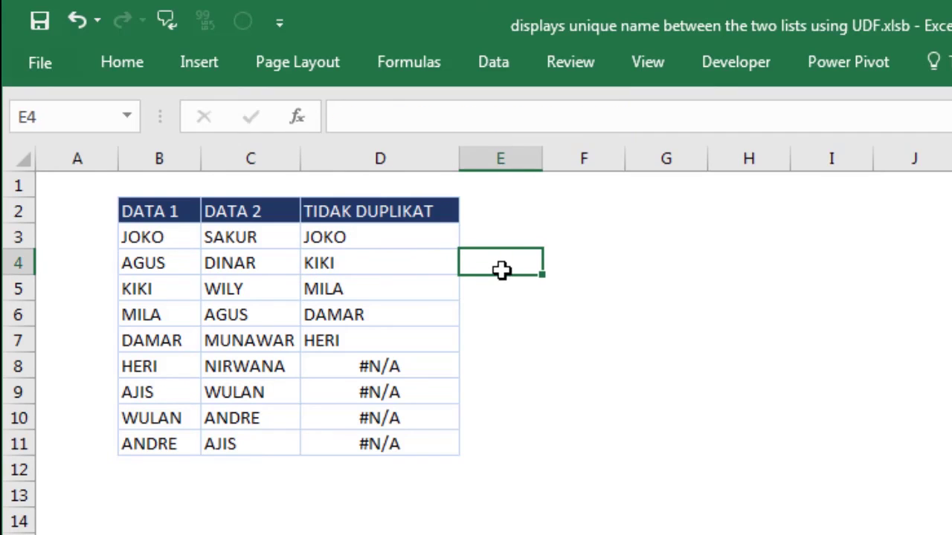
click(287, 232)
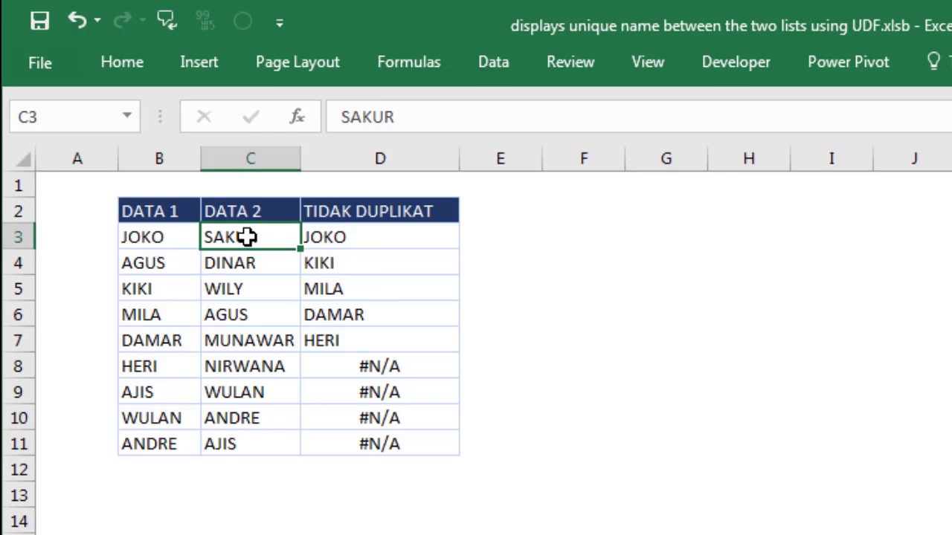
click(336, 238)
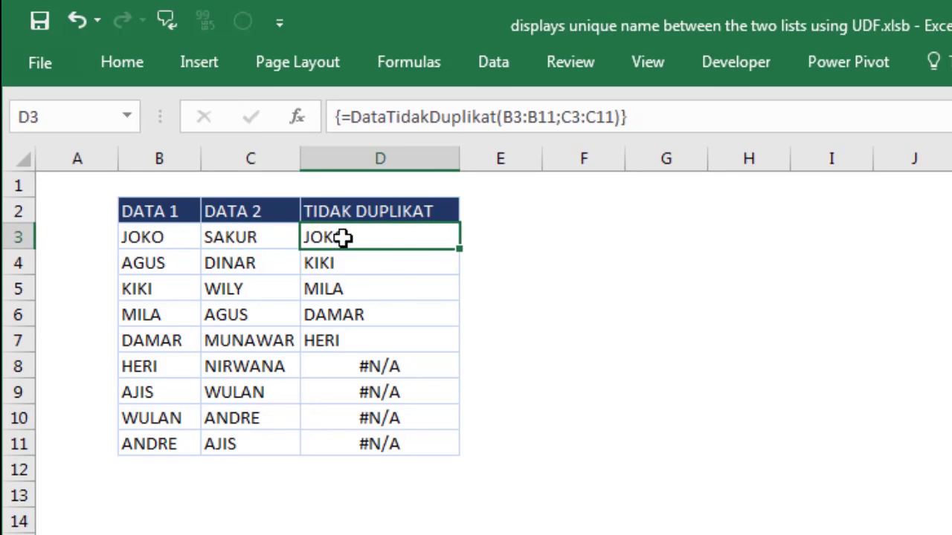
click(733, 271)
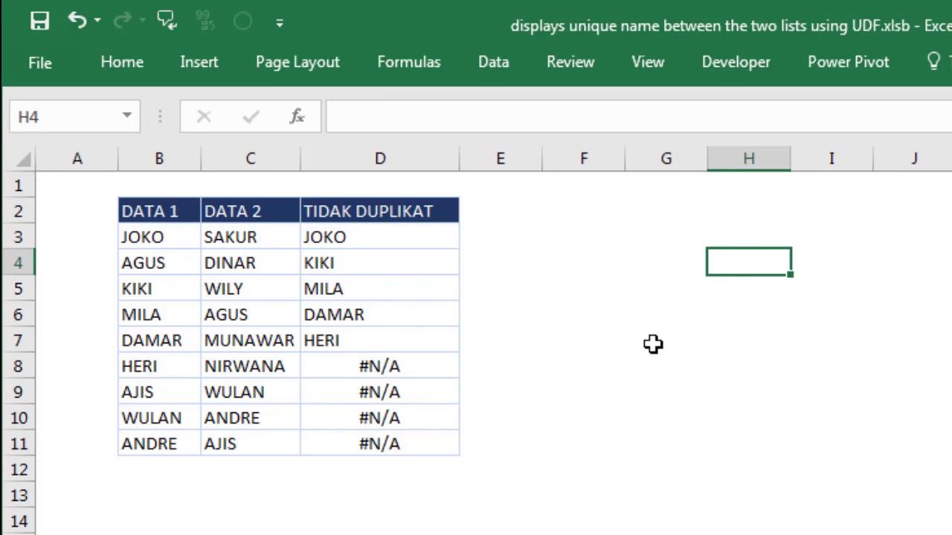